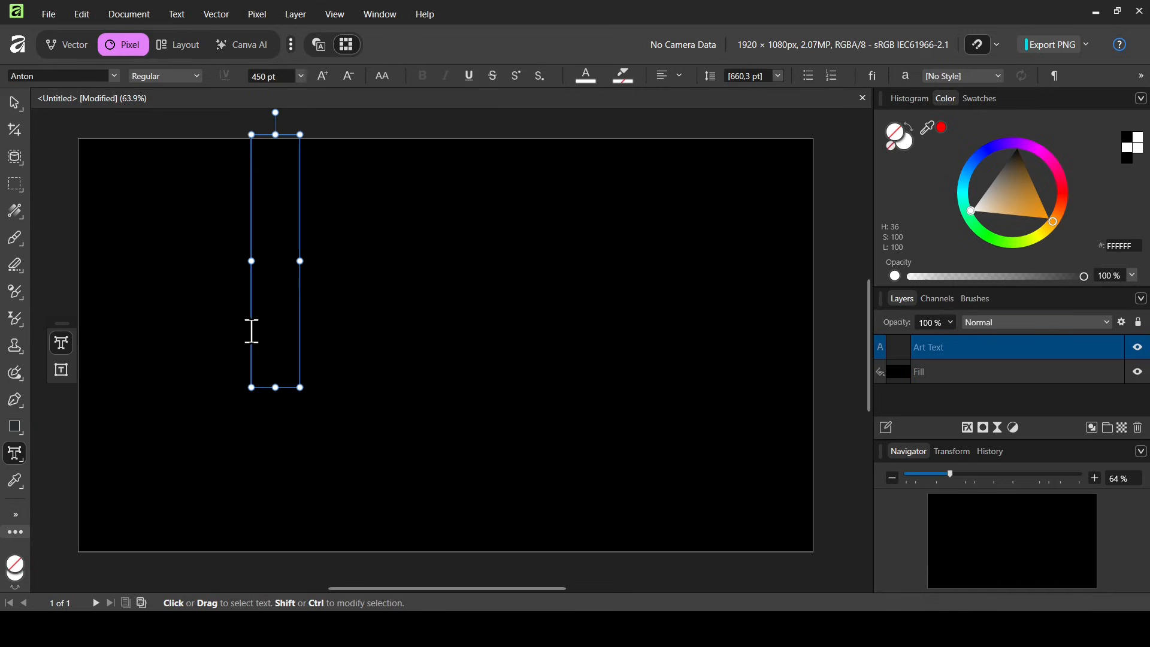
# Step: Enter the art text GRADIENT and move it to the centre of the canvas
pyautogui.write('GRADIENT')
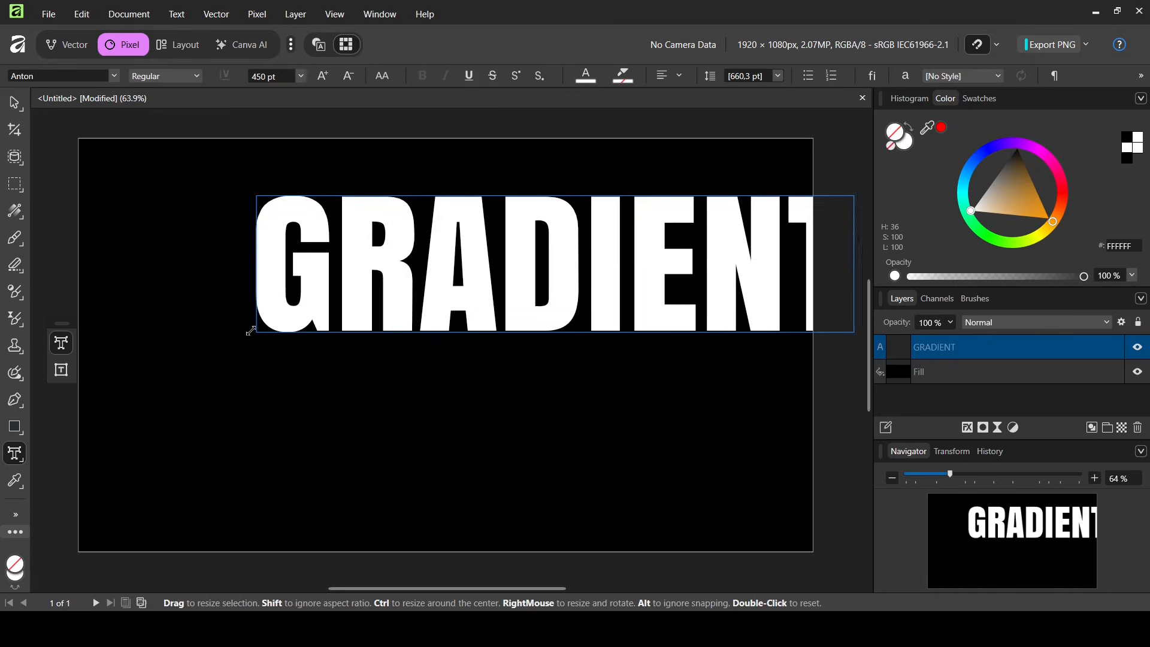
pyautogui.press('Escape')
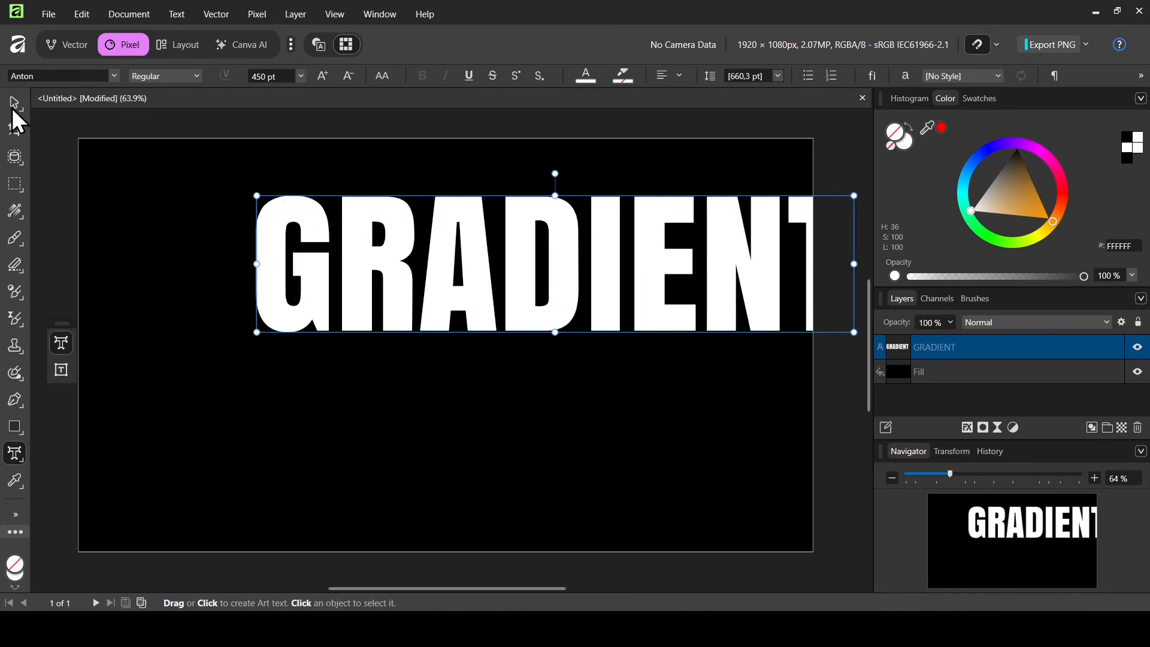
pyautogui.click(15, 113)
pyautogui.press('v')
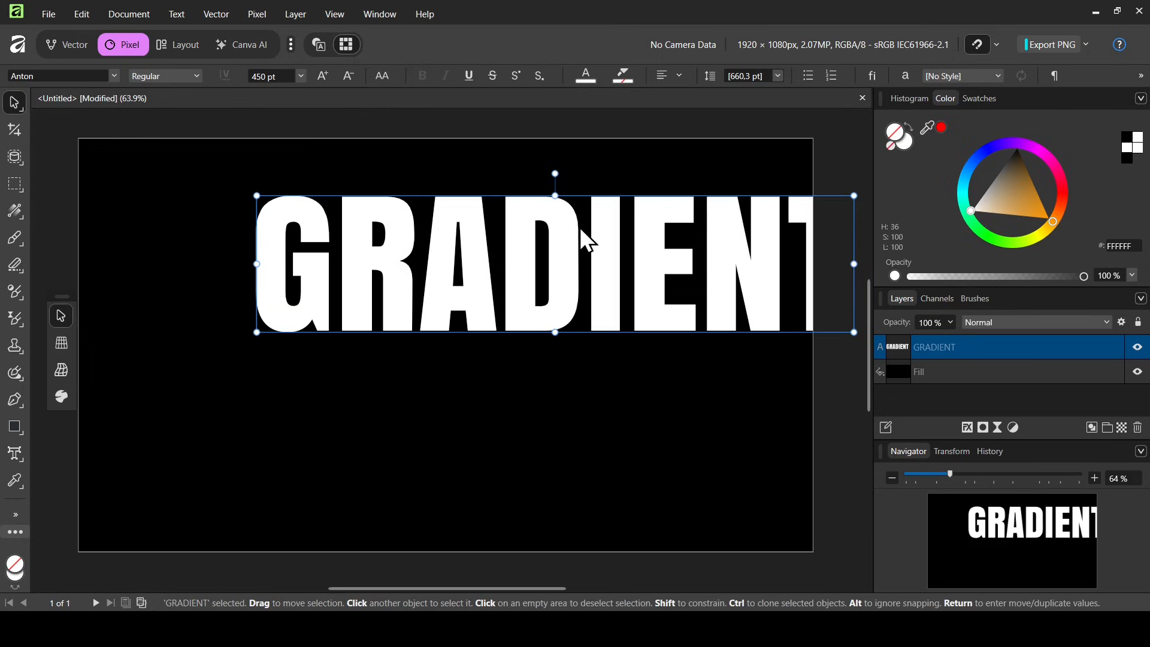
pyautogui.moveTo(585, 235); pyautogui.dragTo(473, 311)
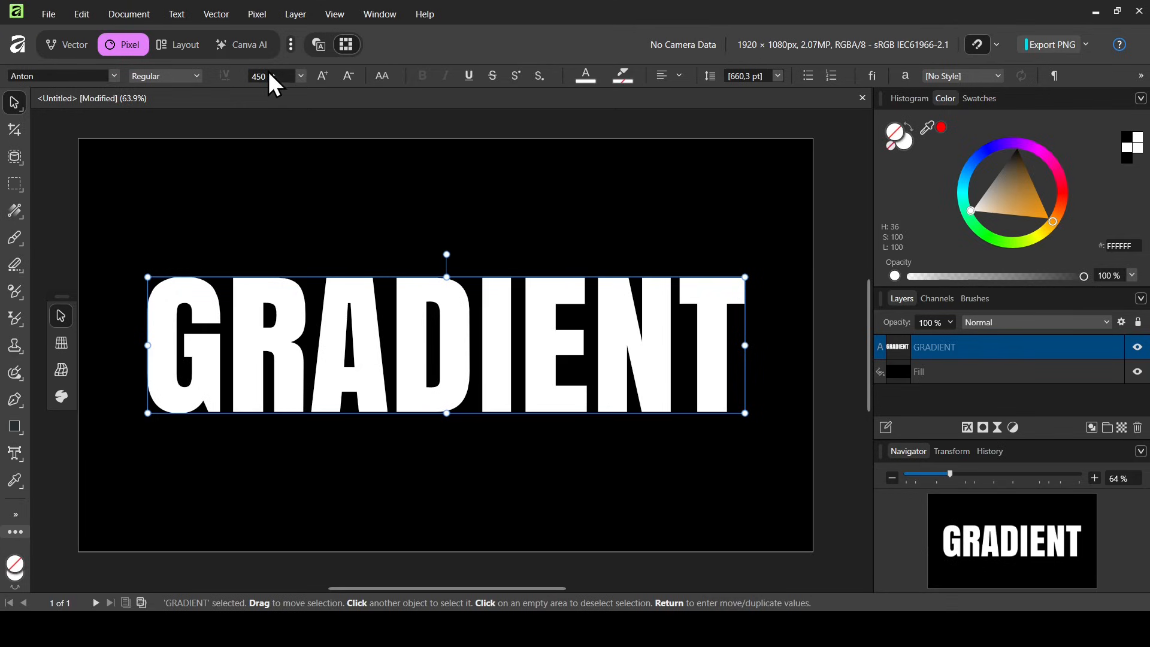
# Step: Give the text a linear gradient fill with the start stop coloured orange-yellow #FFAD00
pyautogui.click(588, 72)
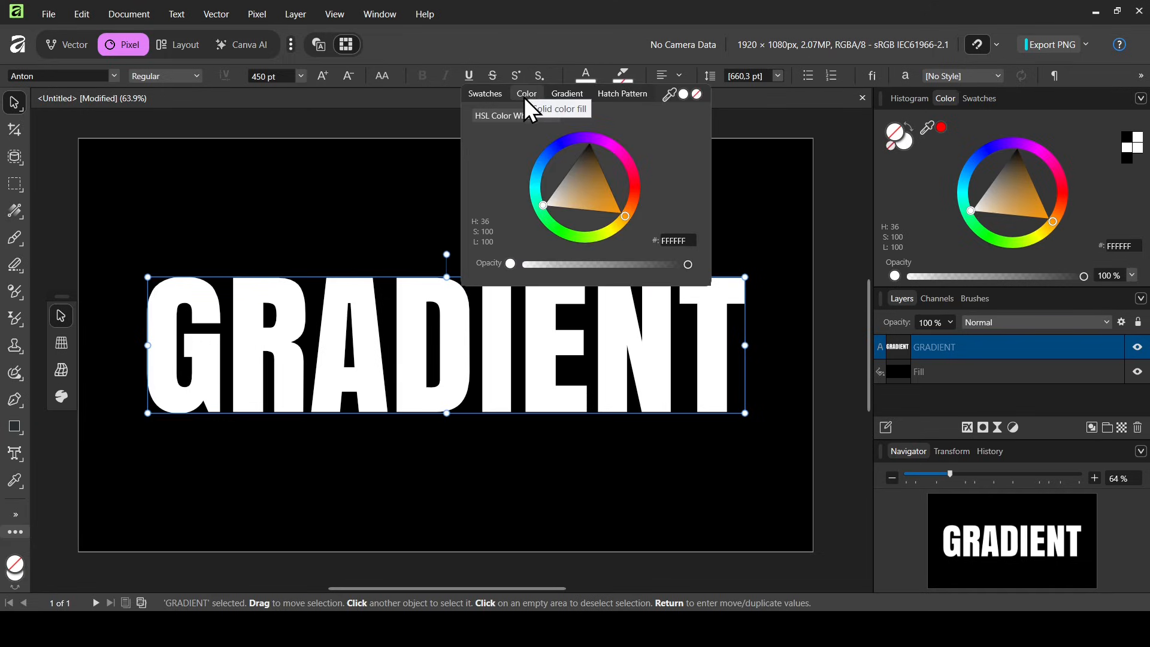
pyautogui.click(575, 92)
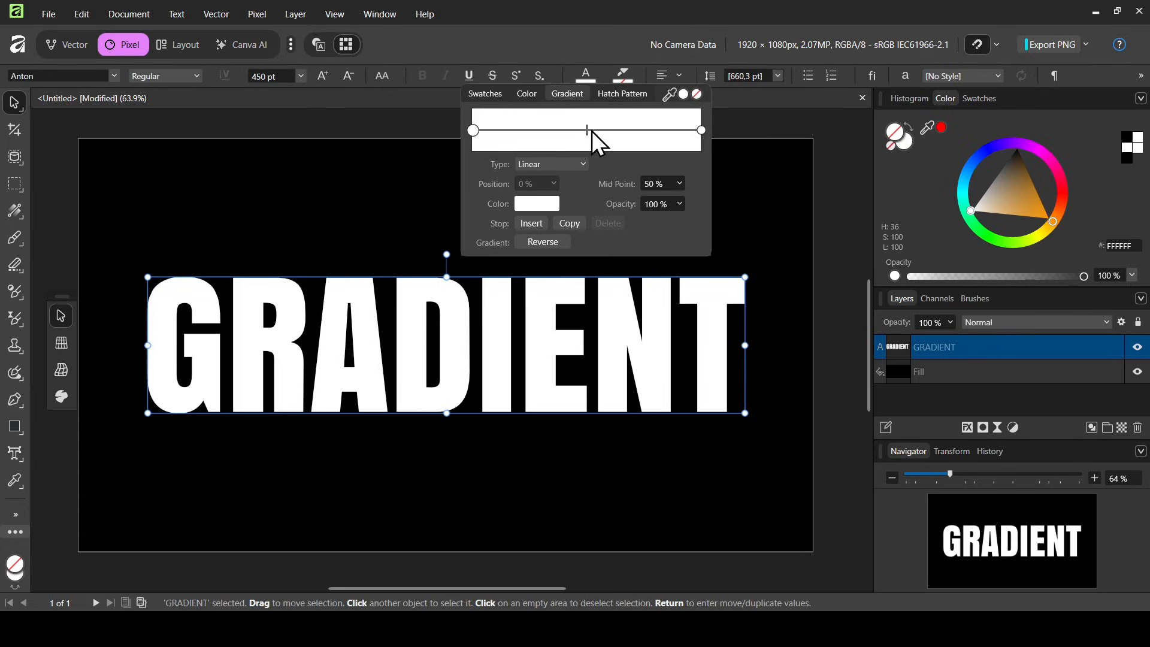
pyautogui.click(477, 129)
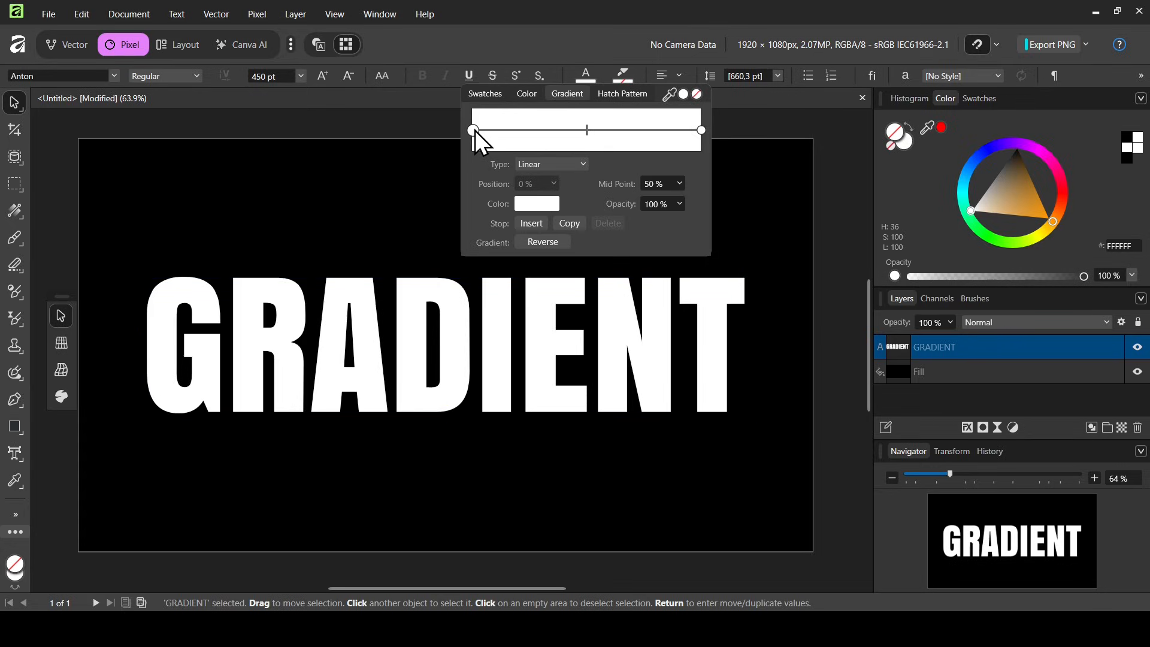
pyautogui.click(538, 204)
pyautogui.moveTo(548, 274); pyautogui.dragTo(595, 285)
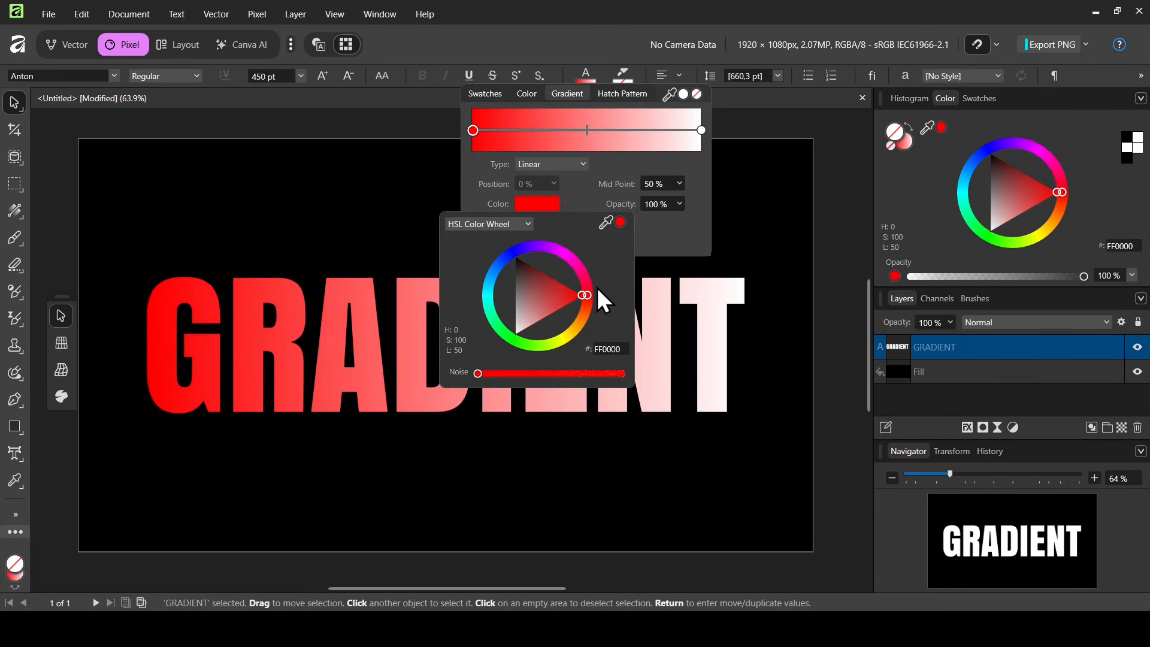
pyautogui.click(579, 325)
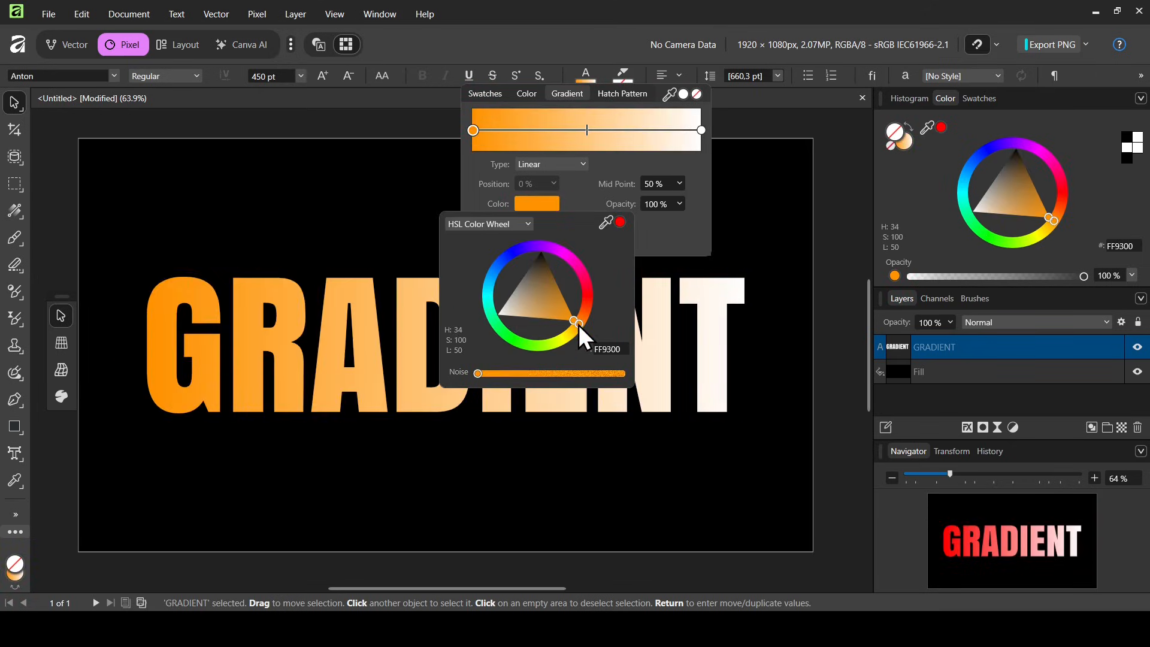
pyautogui.moveTo(578, 326); pyautogui.dragTo(577, 330)
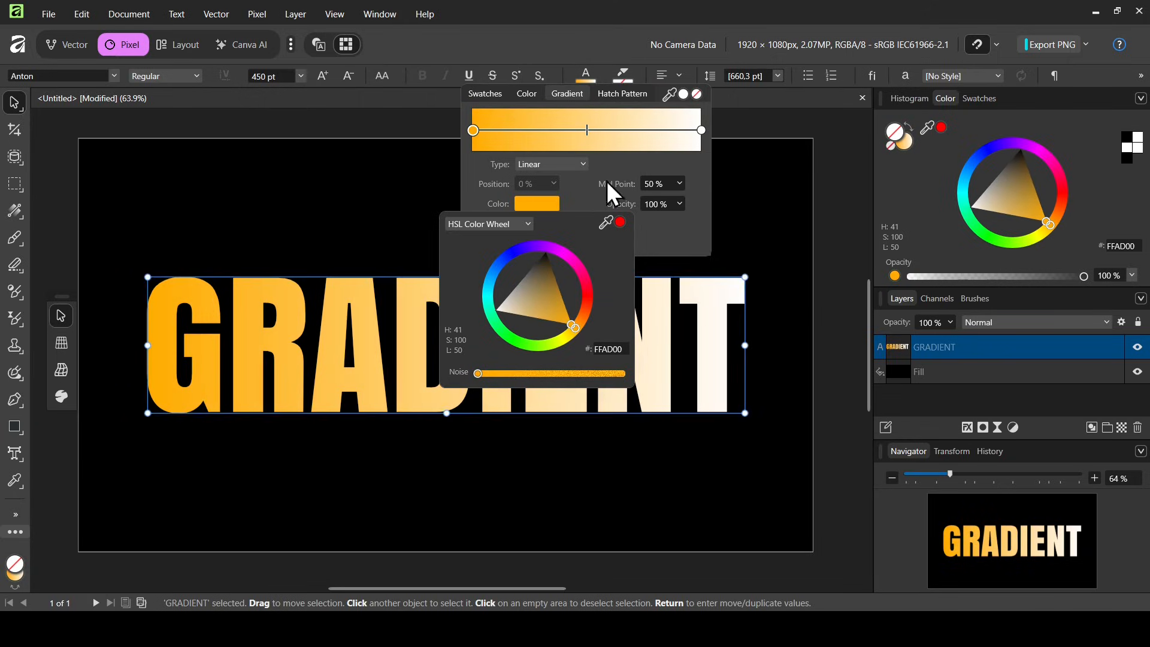
# Step: Colour the gradient's end stop red-orange #FF4D00
pyautogui.click(702, 131)
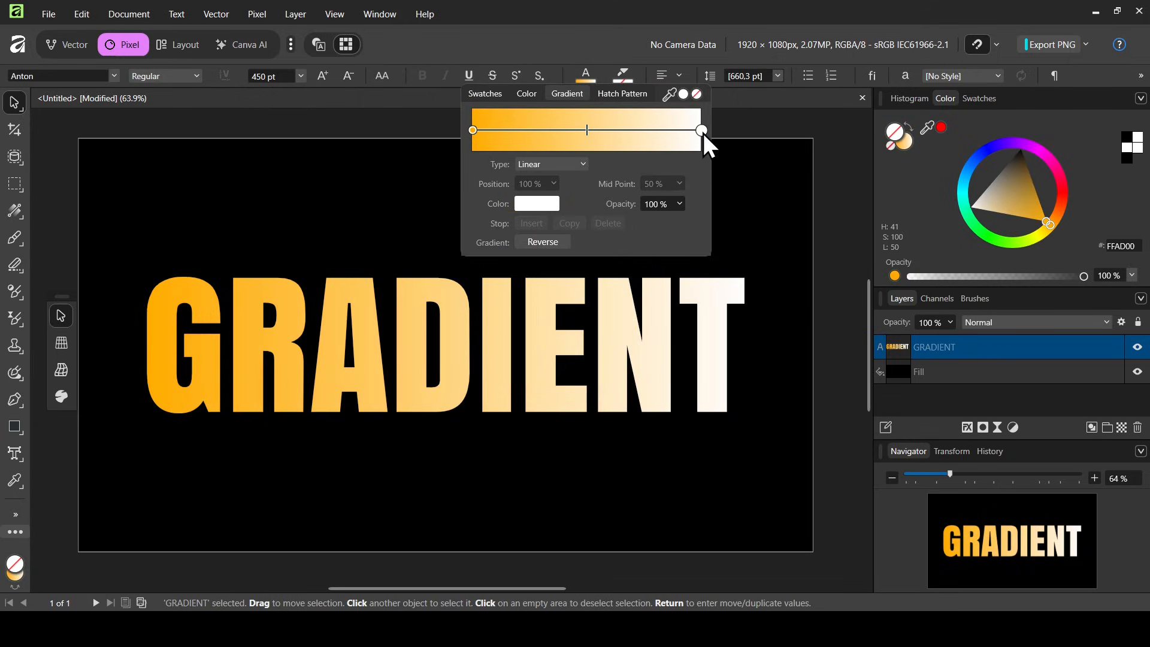
pyautogui.click(540, 206)
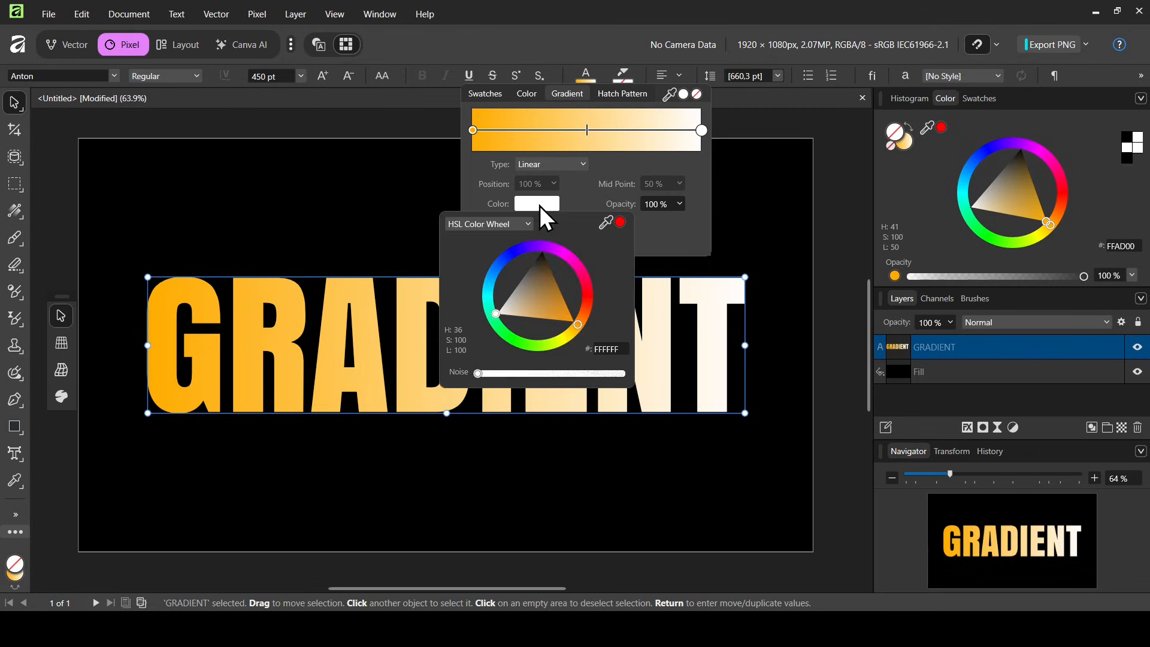
pyautogui.click(586, 313)
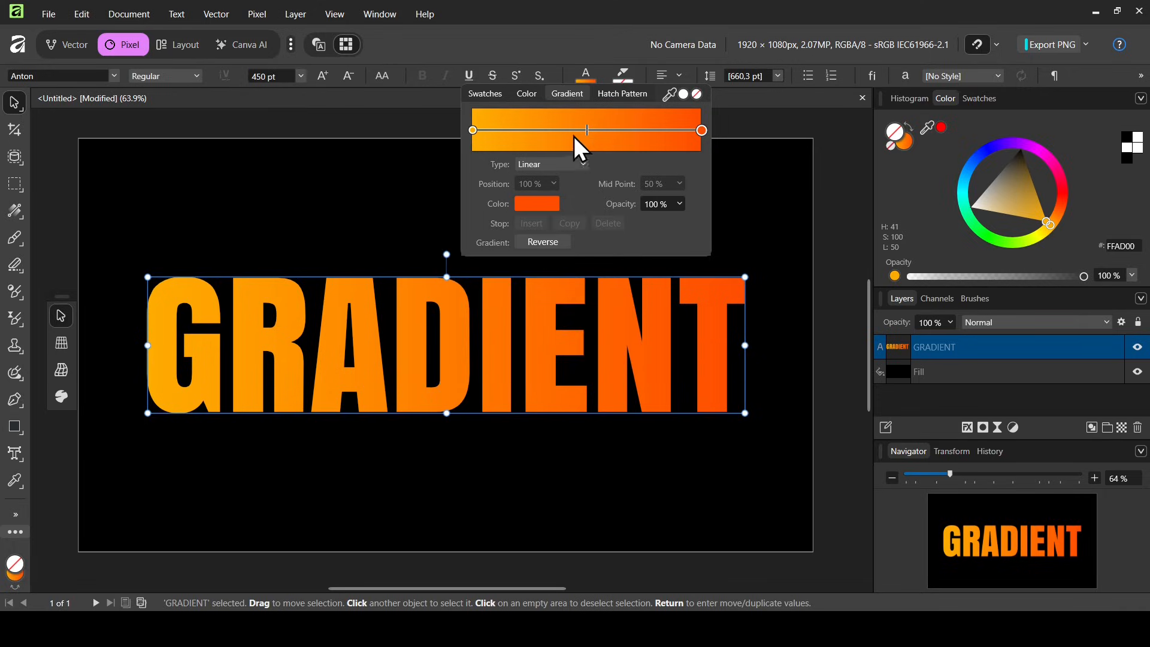
# Step: Add a magenta #FF00F4 stop to the middle of the gradient and move it to 75%
pyautogui.moveTo(588, 133)
pyautogui.mouseDown()
pyautogui.moveTo(624, 134)
pyautogui.moveTo(587, 133)
pyautogui.mouseUp()
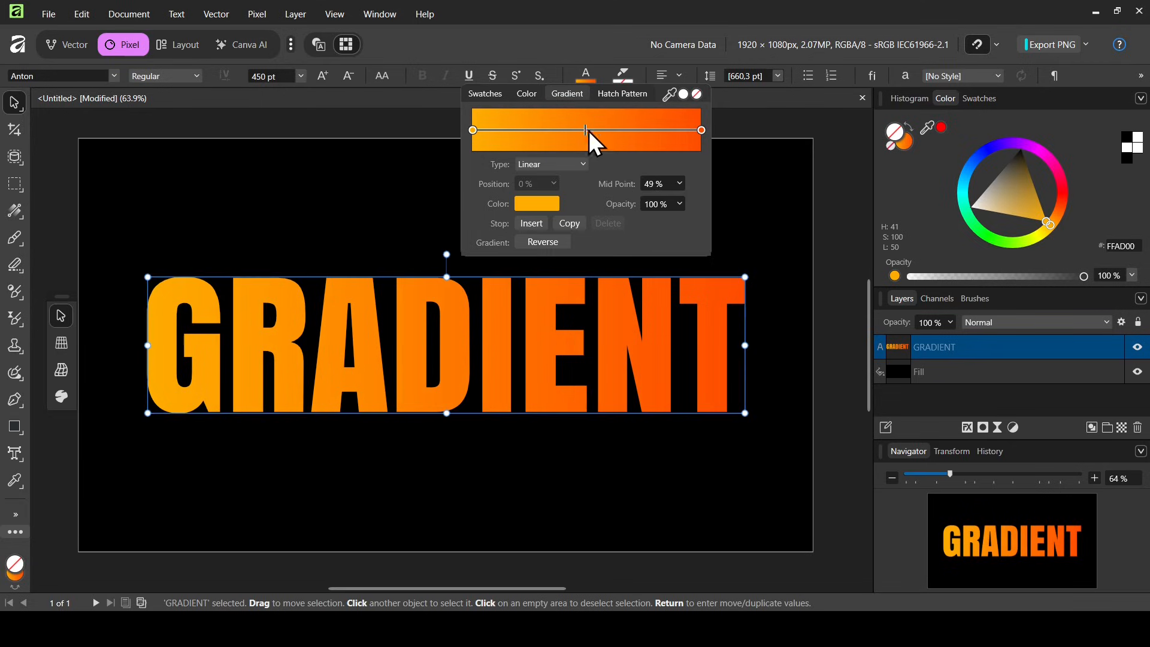
pyautogui.click(599, 130)
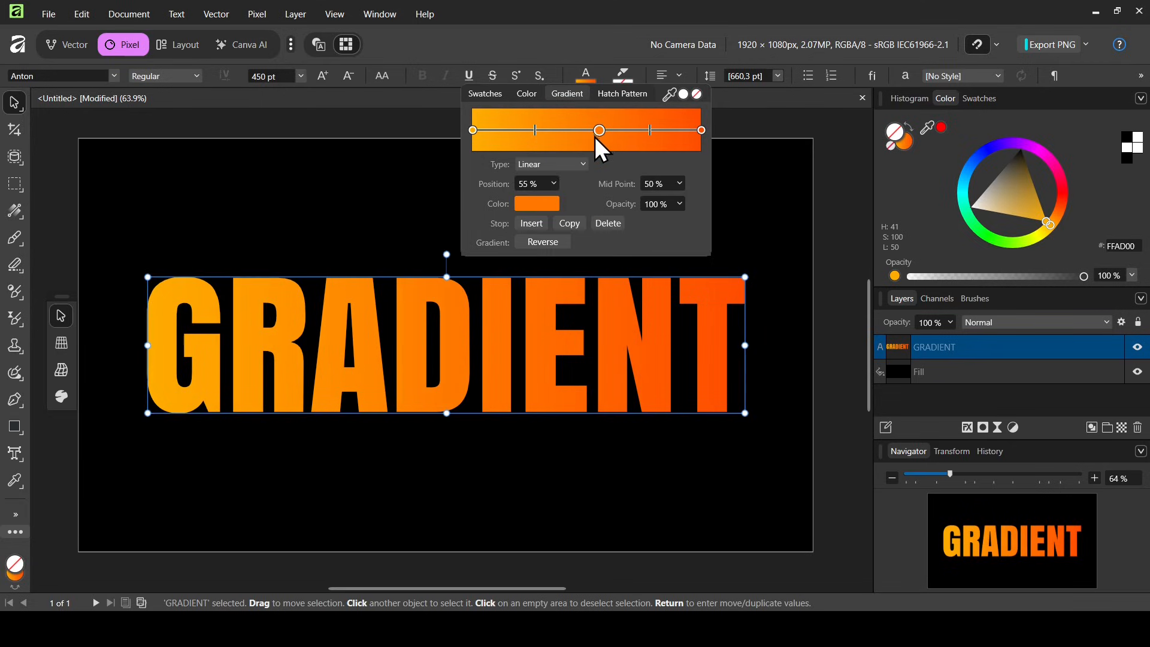
pyautogui.click(546, 207)
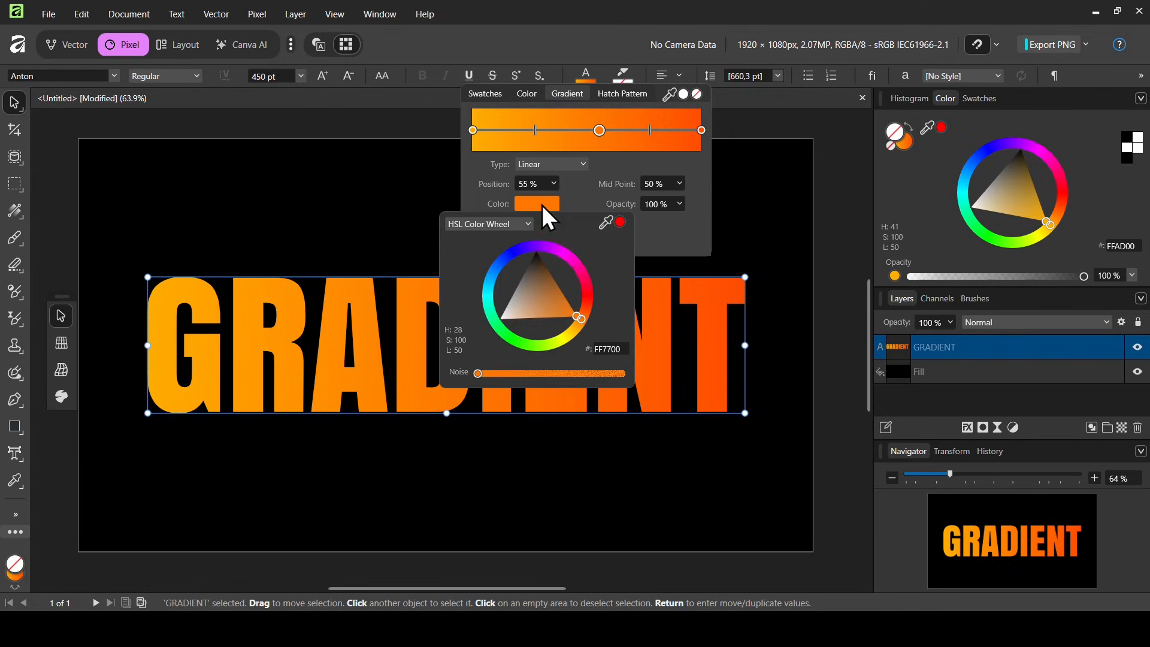
pyautogui.click(564, 258)
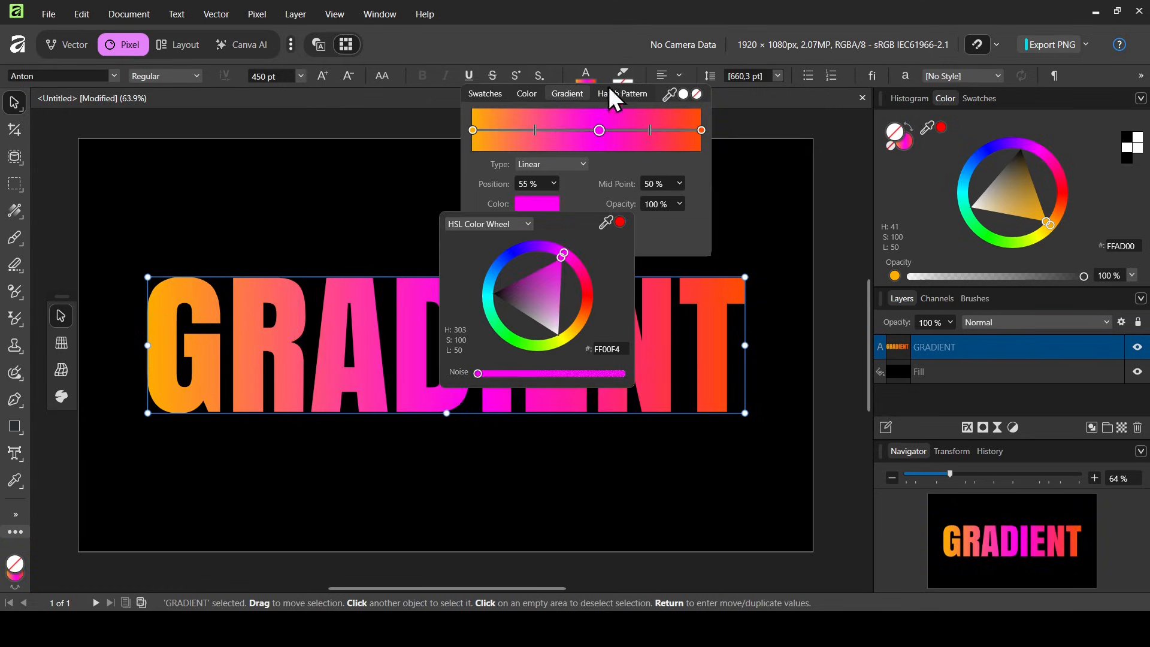
pyautogui.click(599, 132)
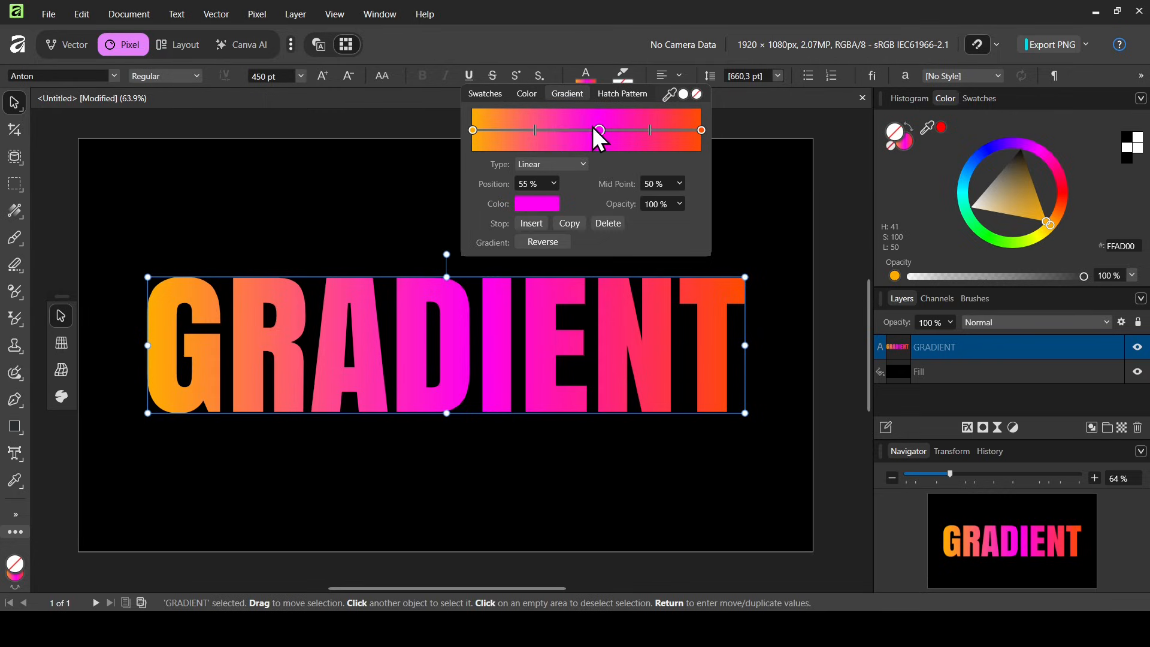
pyautogui.moveTo(599, 130); pyautogui.dragTo(645, 130)
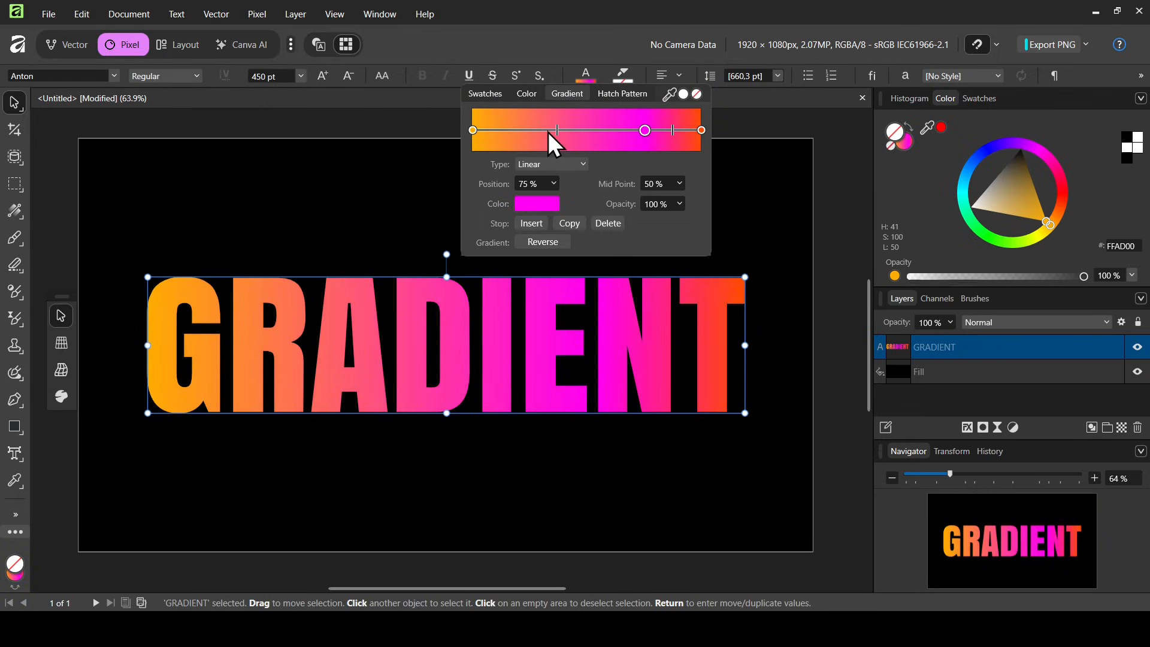
# Step: Add another gradient stop at 33% and colour it light purple #D260FF
pyautogui.click(548, 132)
pyautogui.click(534, 205)
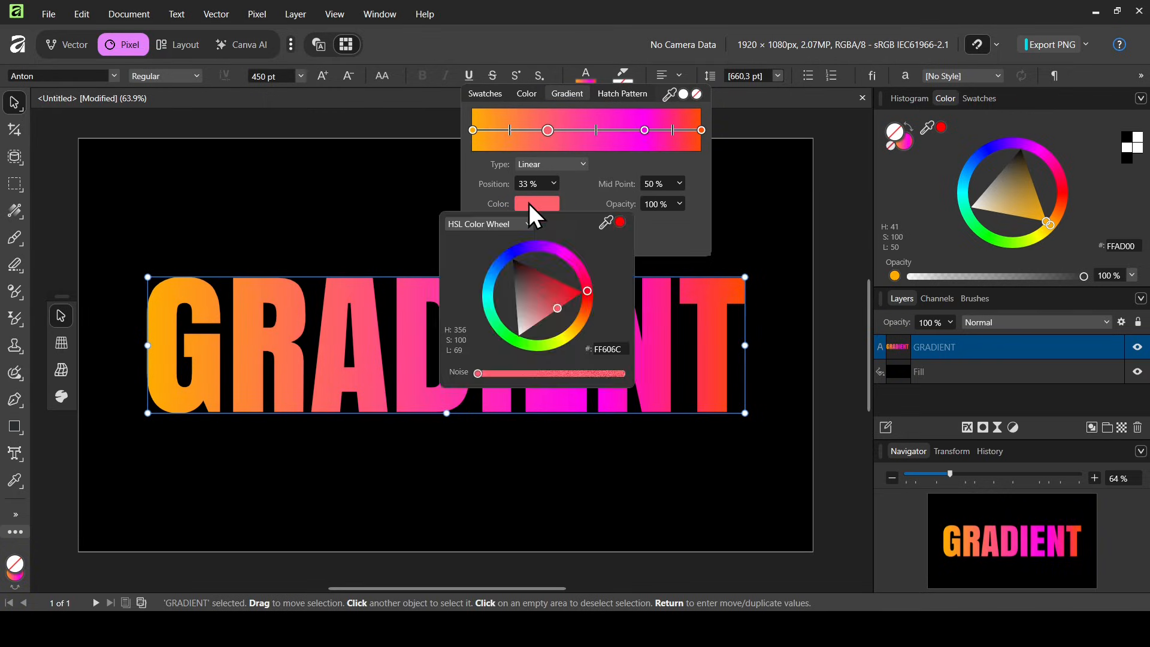
pyautogui.click(548, 254)
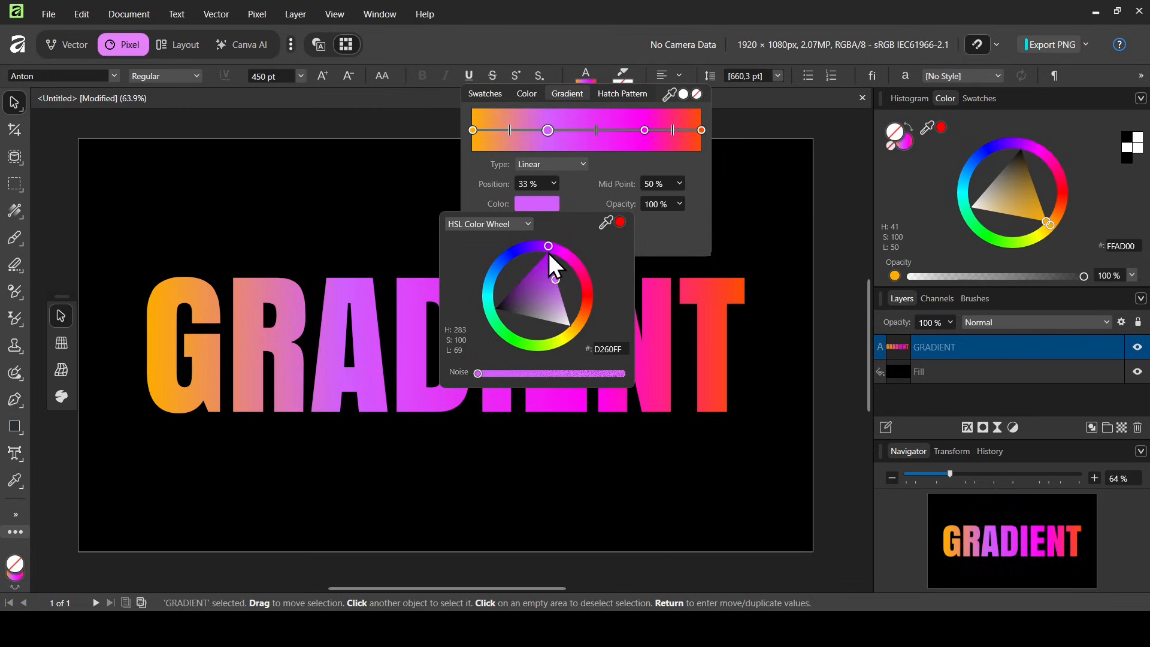
pyautogui.click(652, 163)
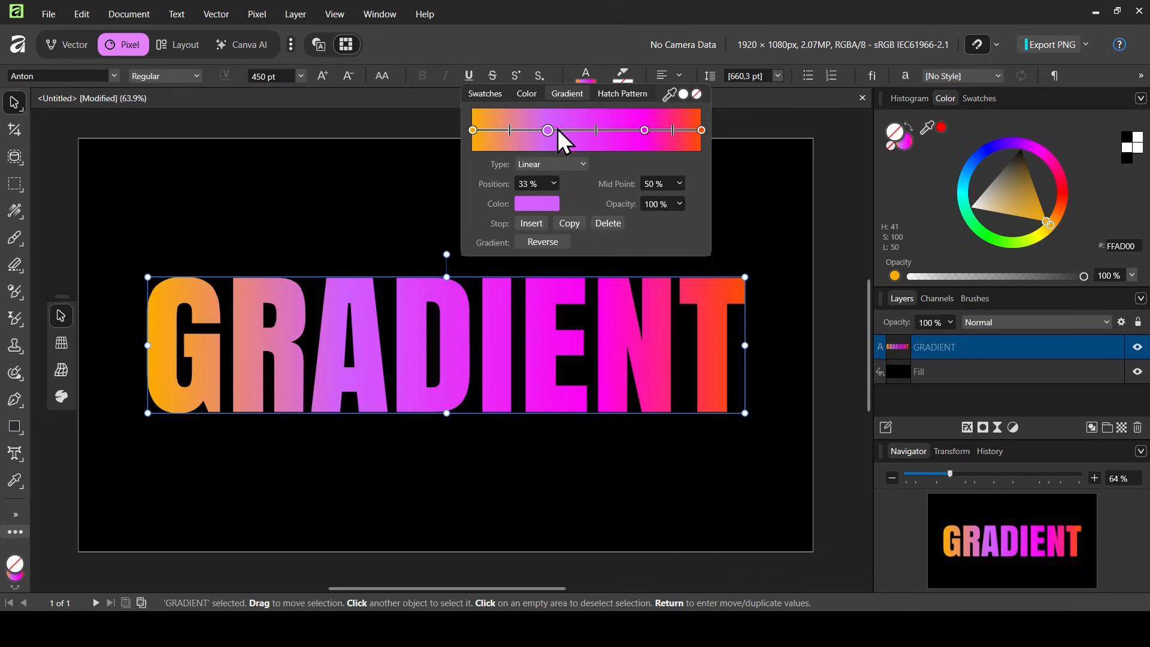
# Step: Delete the magenta and purple stops from the gradient
pyautogui.click(645, 130)
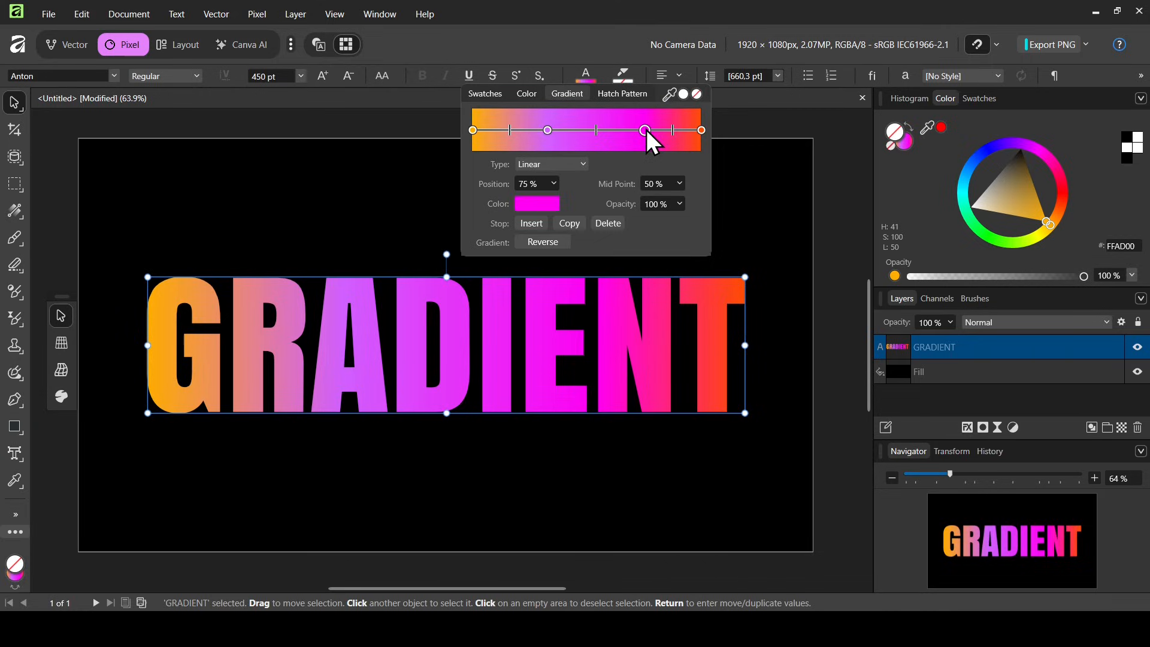
pyautogui.click(618, 226)
pyautogui.click(550, 131)
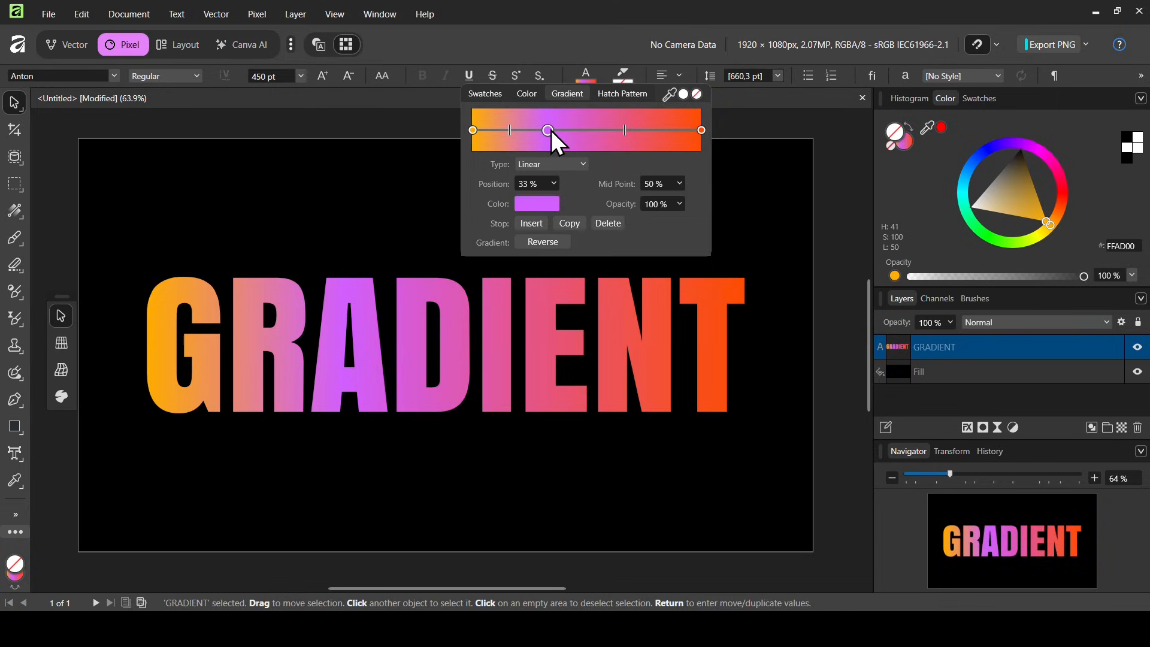
pyautogui.click(610, 224)
# Step: Try a 59% gradient midpoint and reset it to 50%, and reverse the gradient twice
pyautogui.moveTo(587, 131); pyautogui.dragTo(596, 132)
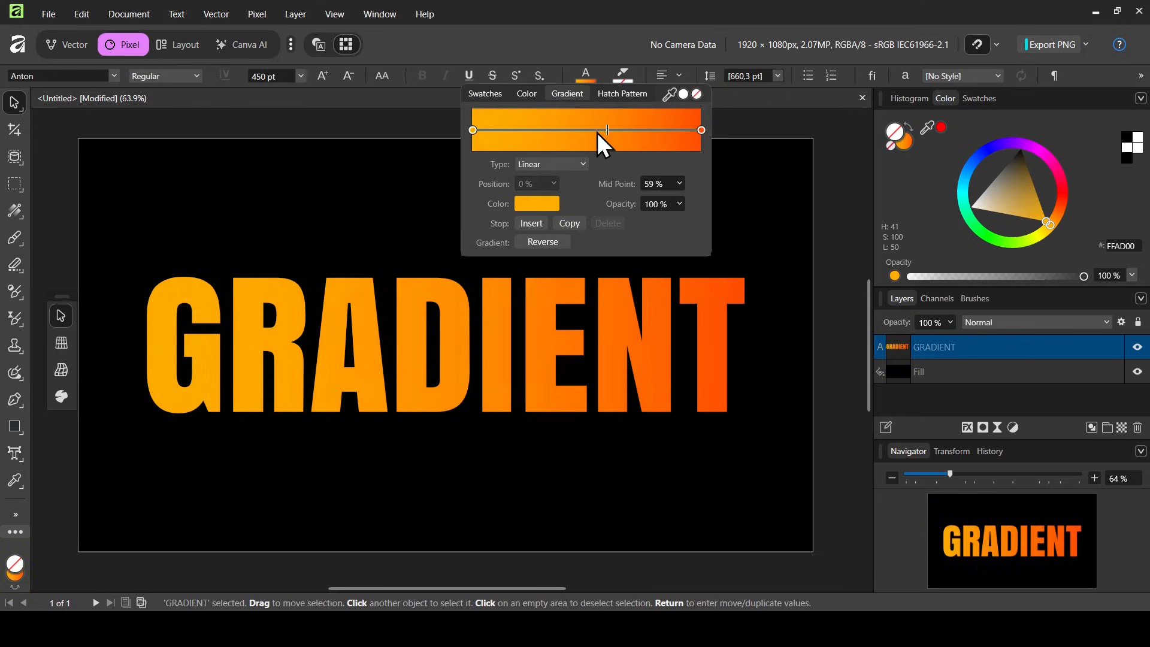
pyautogui.click(679, 182)
pyautogui.moveTo(688, 199)
pyautogui.mouseDown()
pyautogui.moveTo(663, 201)
pyautogui.moveTo(679, 201)
pyautogui.mouseUp()
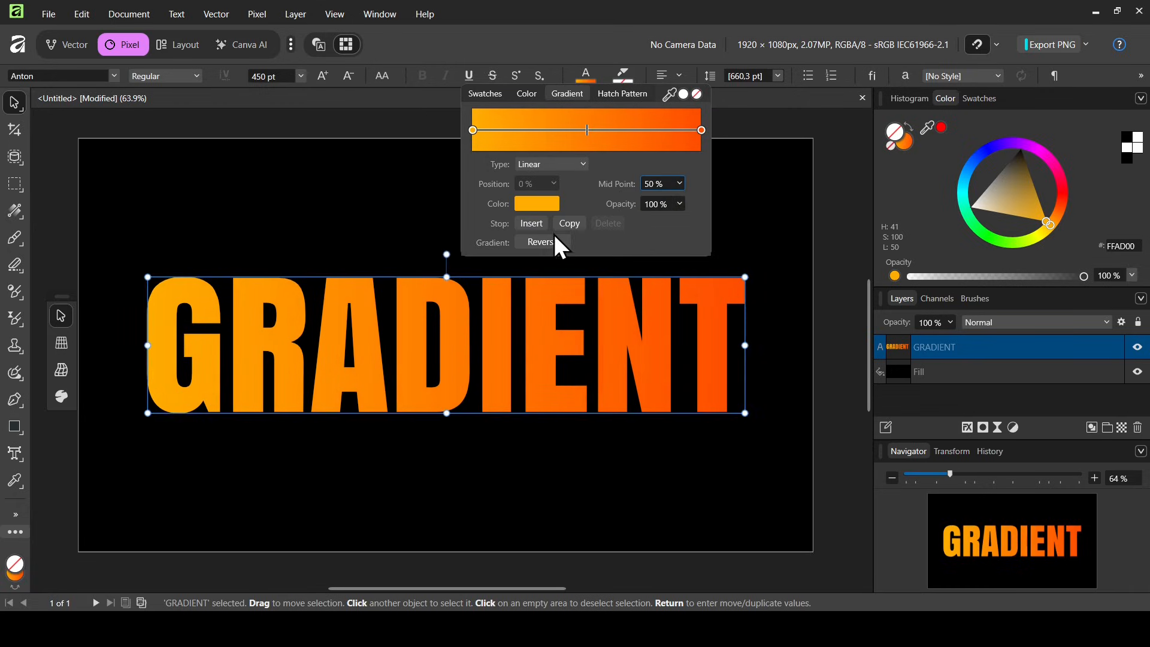
pyautogui.click(547, 251)
pyautogui.click(546, 250)
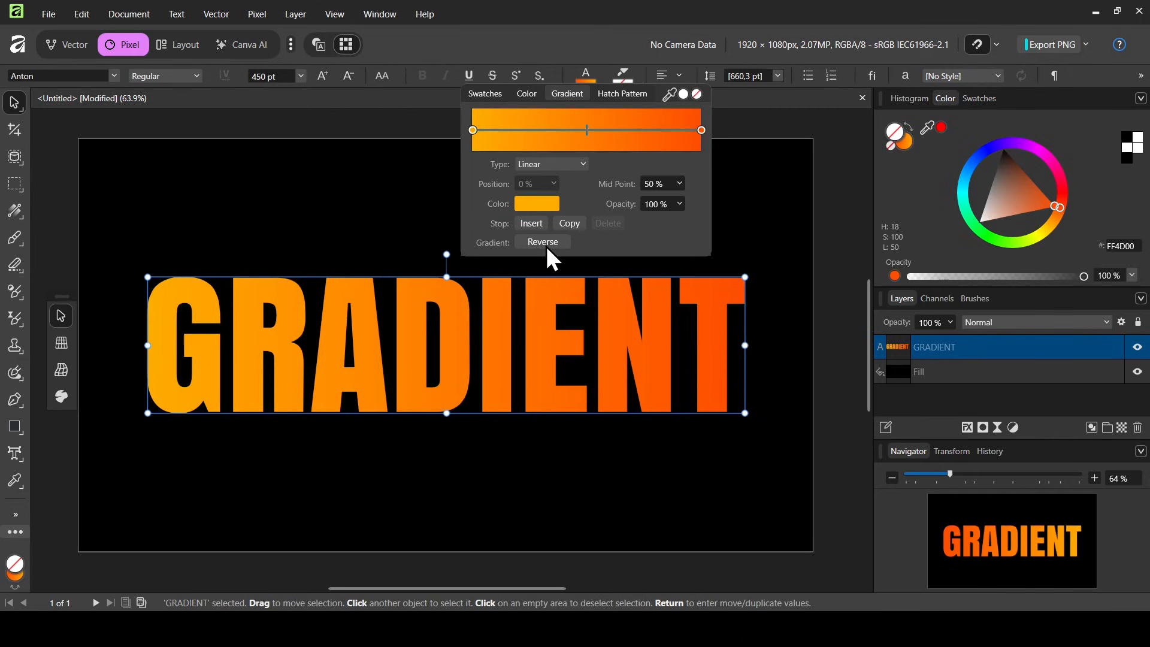
# Step: Add a gradient stop at 38% between the two end stops and delete it again
pyautogui.click(700, 130)
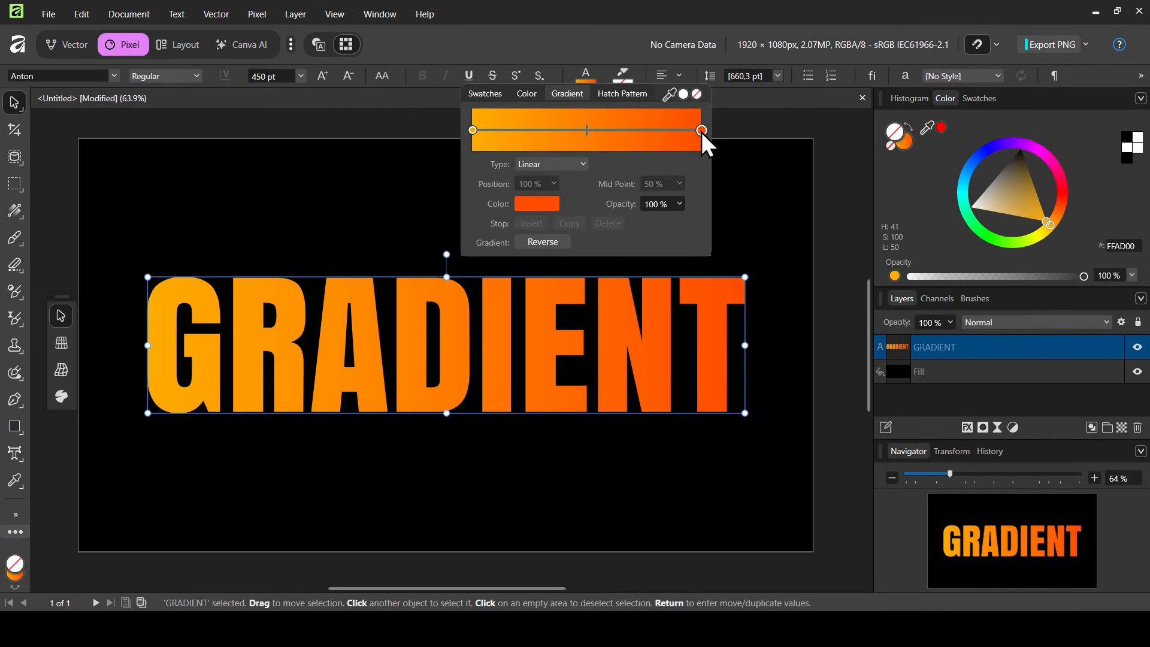
pyautogui.click(474, 130)
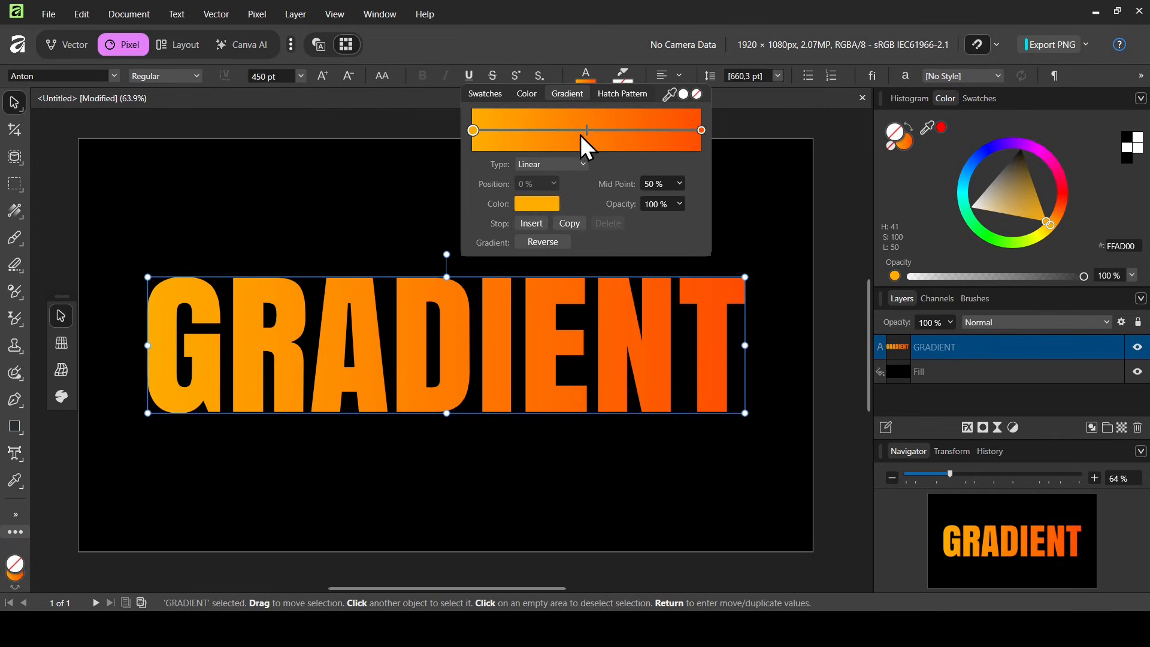
pyautogui.click(560, 131)
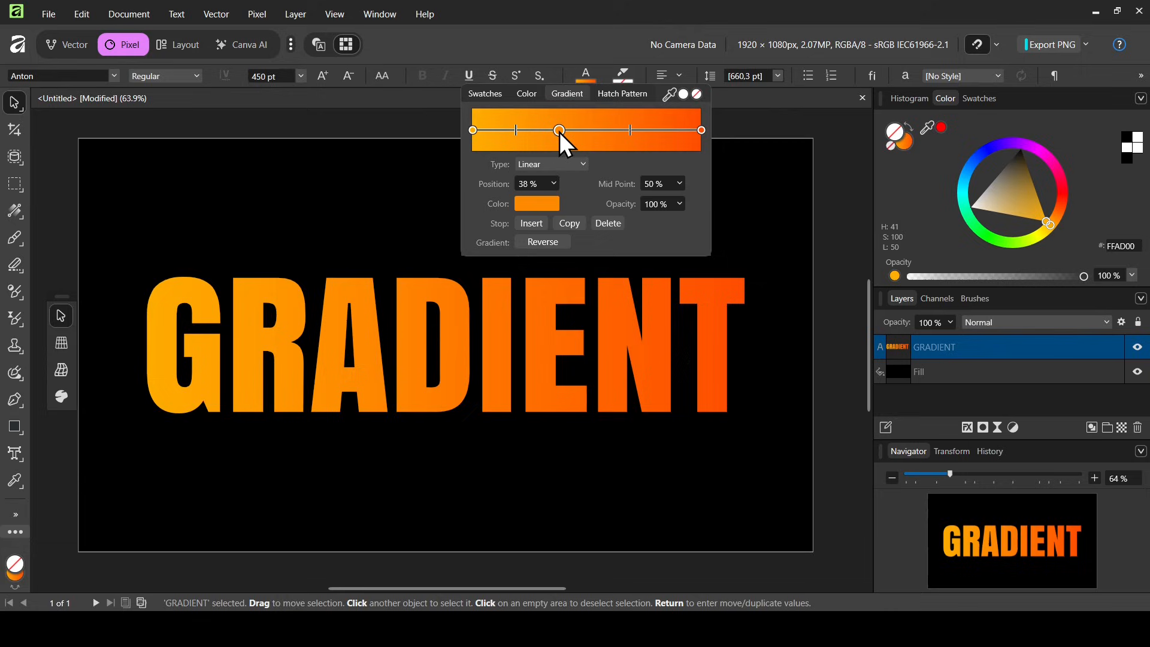
pyautogui.click(610, 224)
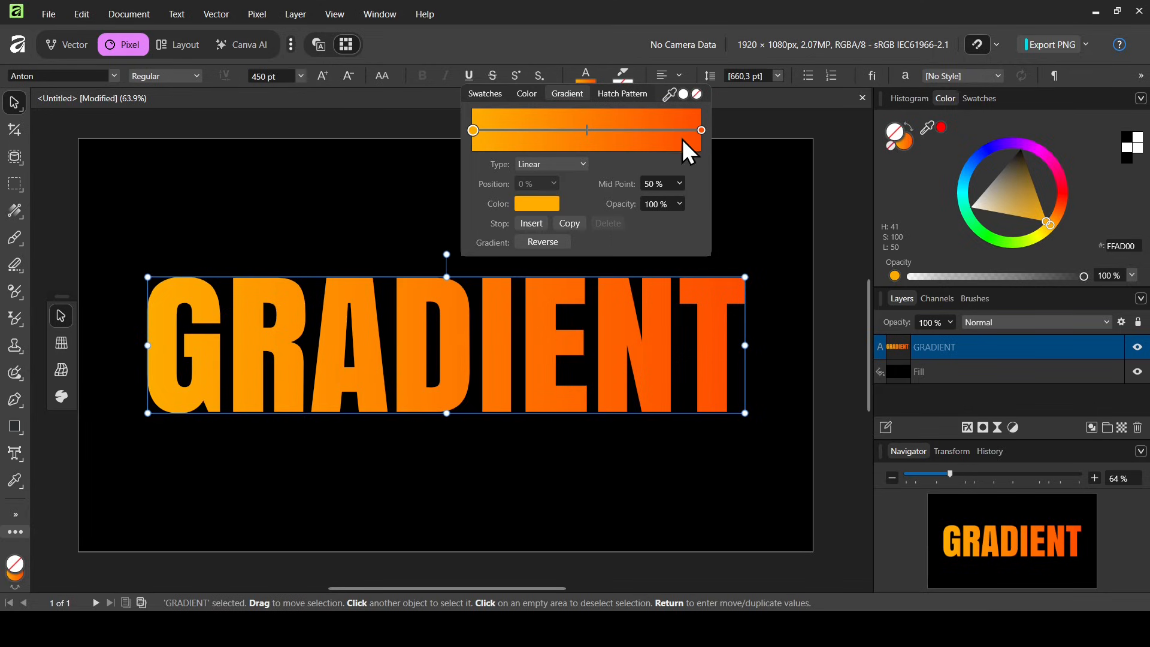
# Step: Add a stop to the orange text gradient, move it to 51%, and delete it again
pyautogui.click(703, 130)
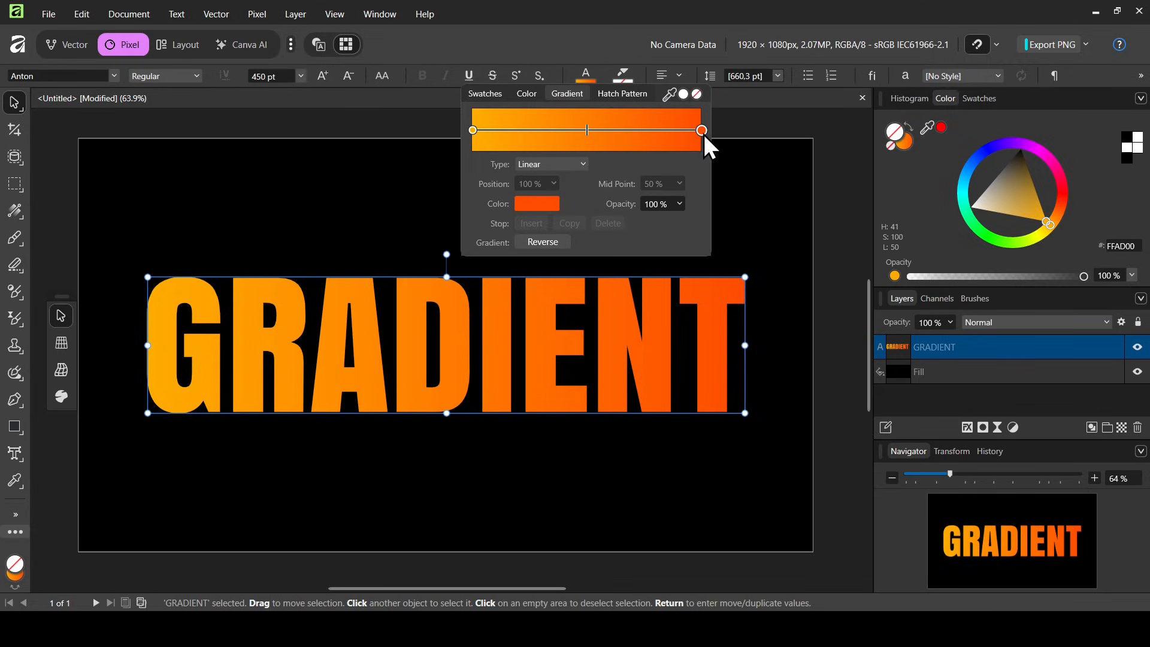
pyautogui.click(566, 131)
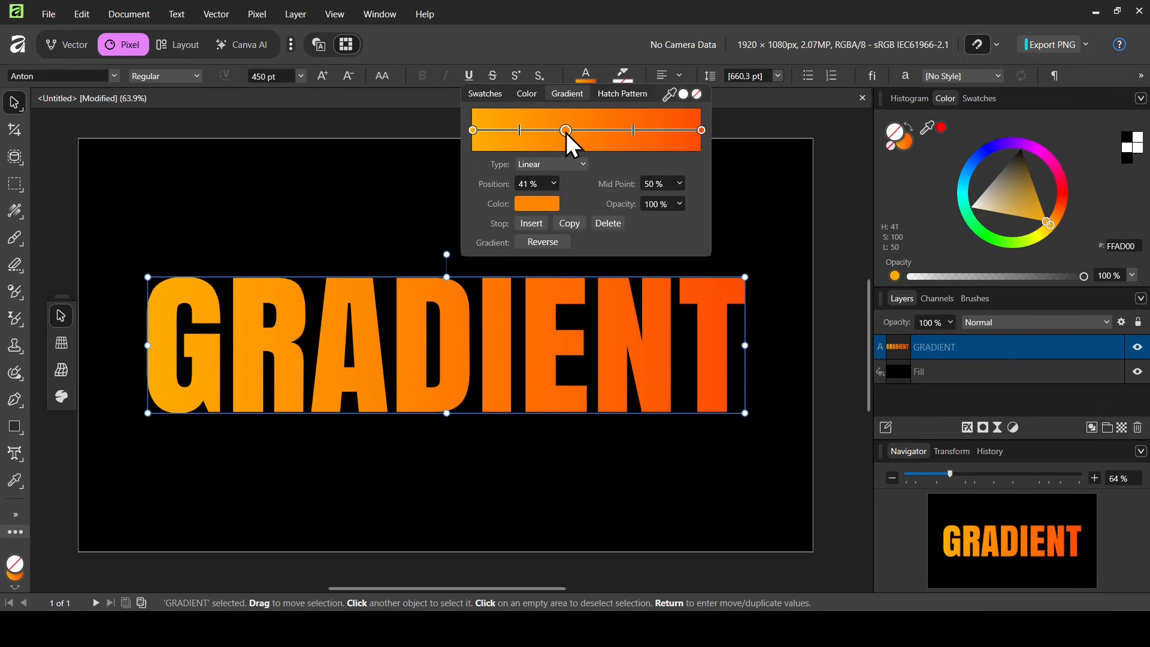
pyautogui.moveTo(566, 131); pyautogui.dragTo(584, 132)
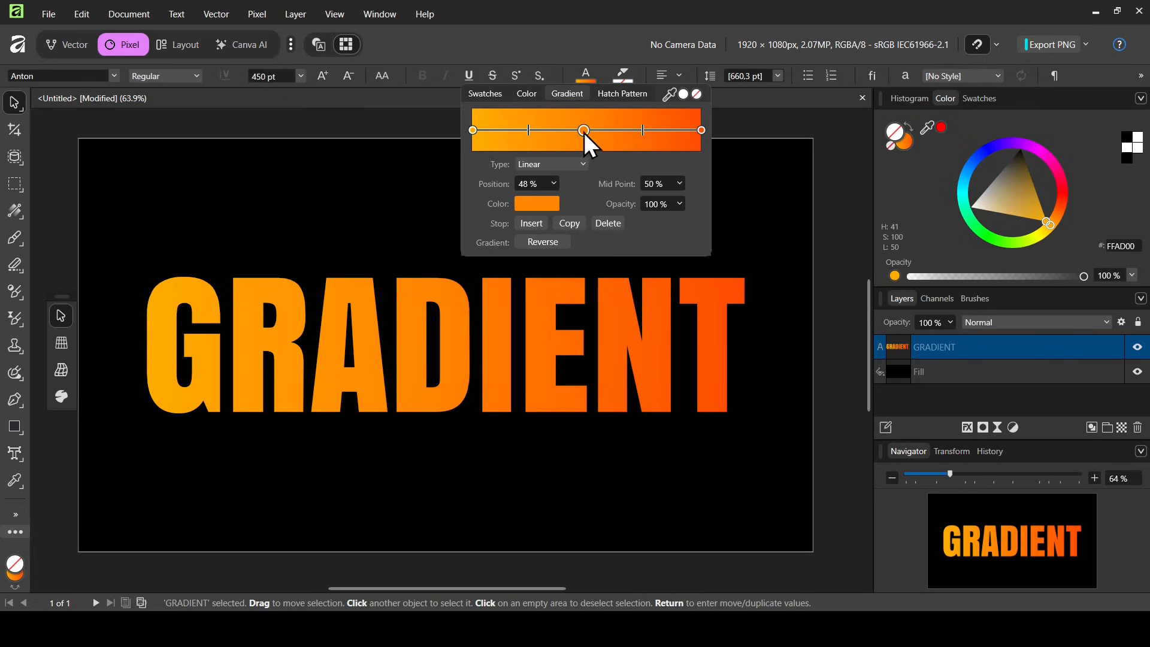
pyautogui.click(555, 182)
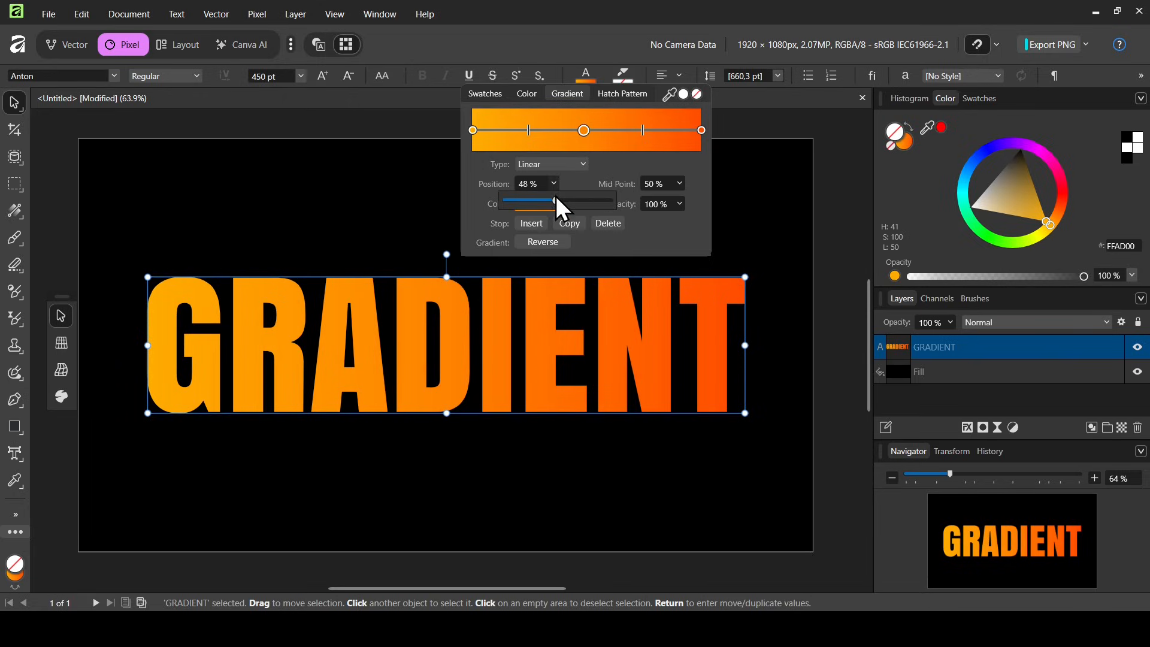
pyautogui.moveTo(556, 197)
pyautogui.mouseDown()
pyautogui.moveTo(576, 199)
pyautogui.moveTo(533, 203)
pyautogui.moveTo(569, 200)
pyautogui.mouseUp()
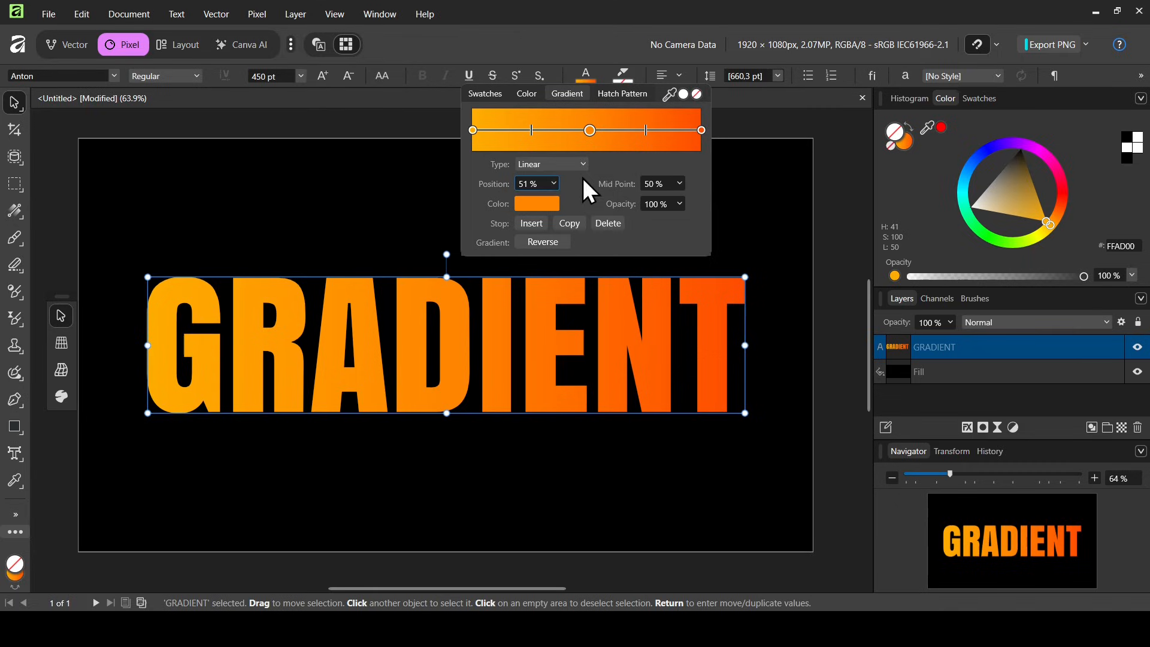
pyautogui.click(608, 223)
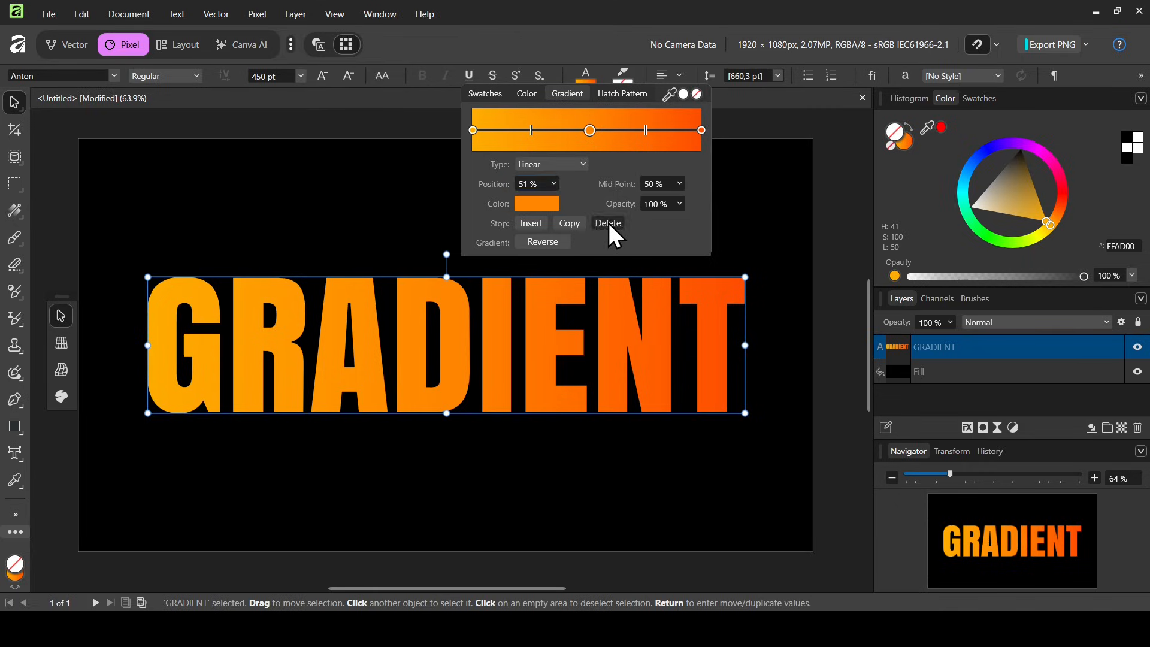
# Step: Try the Elliptical, Radial and Conical gradient types on the text, then return to Linear
pyautogui.click(572, 165)
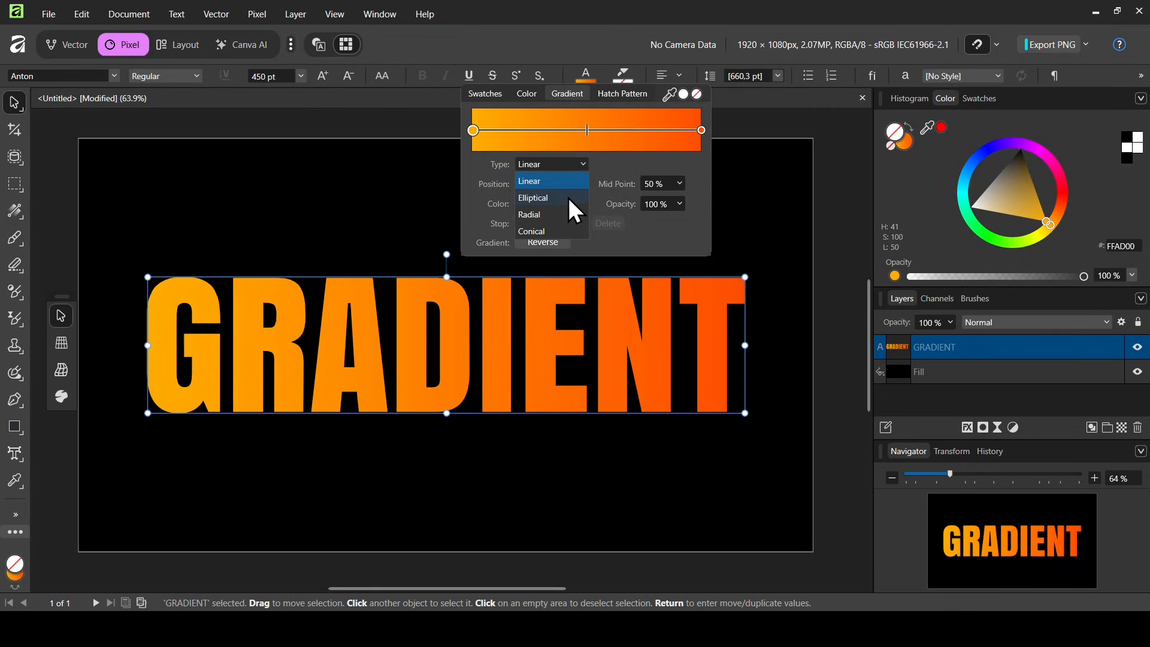
pyautogui.click(548, 198)
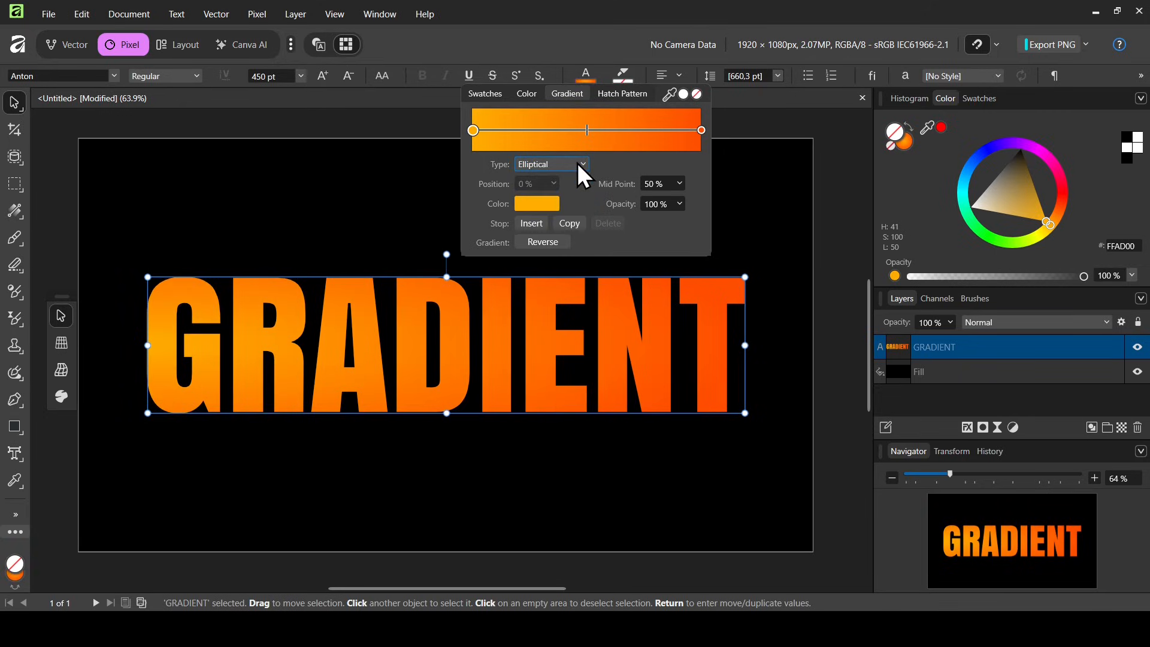
pyautogui.click(576, 164)
pyautogui.click(559, 214)
pyautogui.click(577, 163)
pyautogui.click(550, 231)
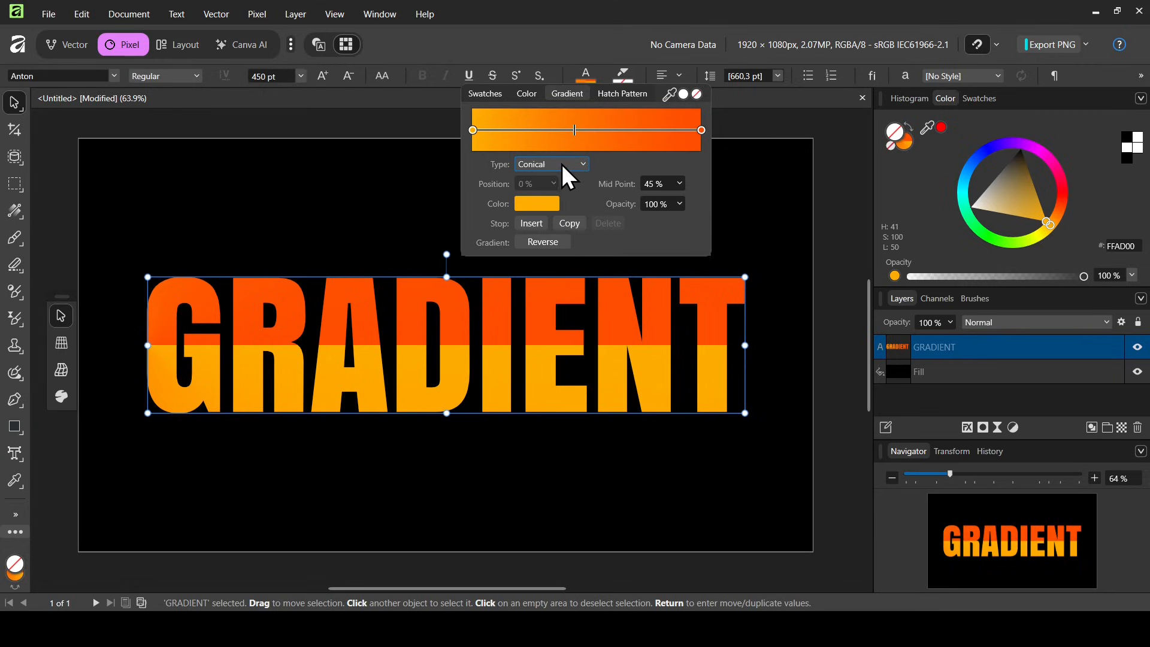
pyautogui.click(568, 164)
pyautogui.click(556, 181)
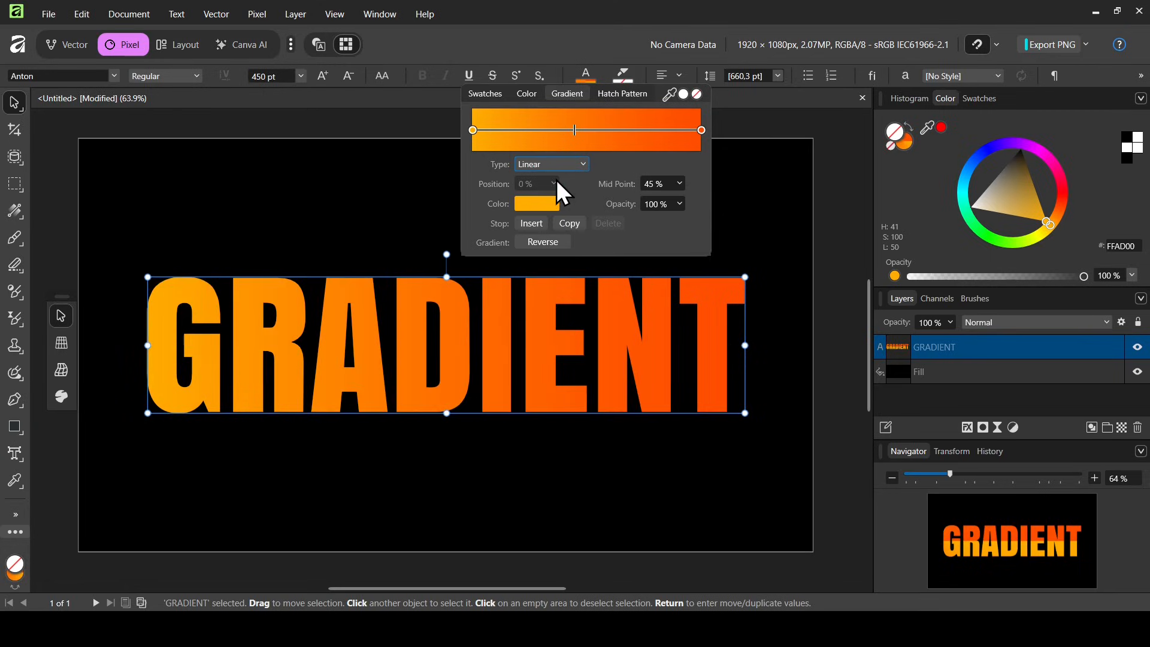
# Step: Reverse the text's linear gradient repeatedly and restore its original direction
pyautogui.click(556, 243)
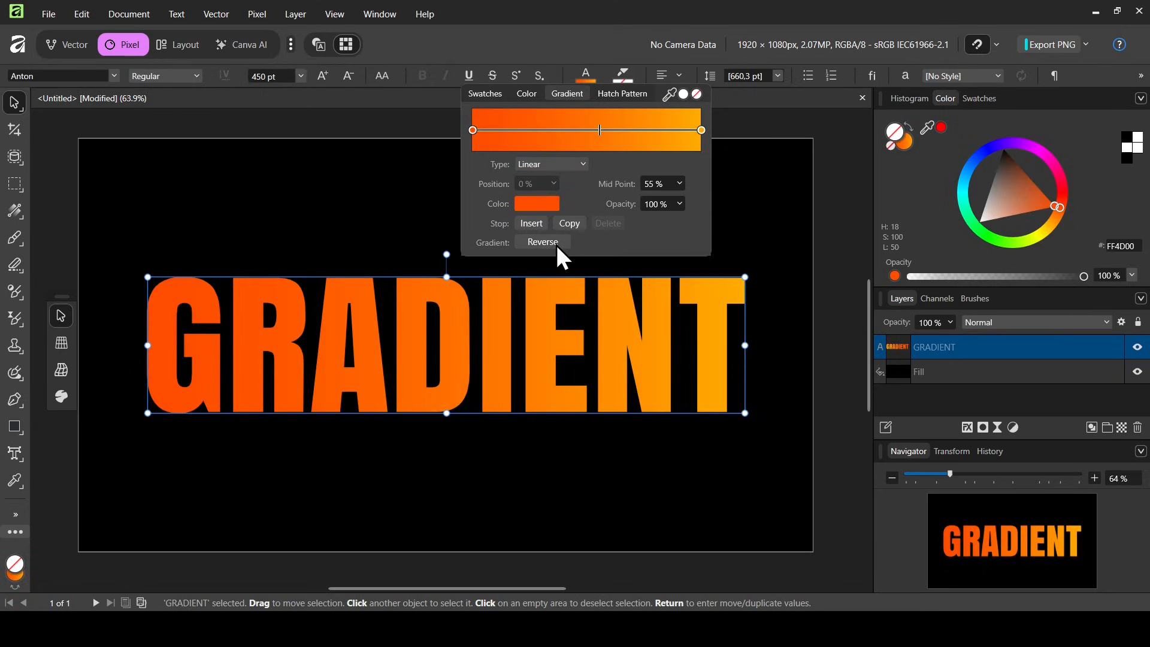
pyautogui.click(557, 244)
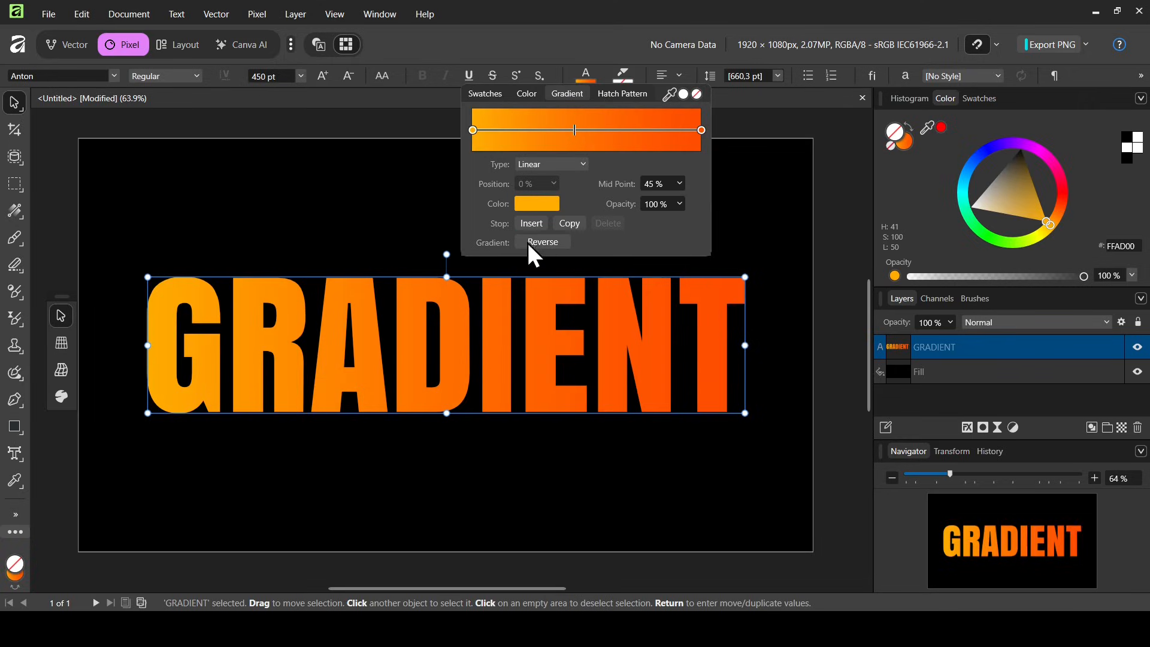
pyautogui.click(552, 242)
pyautogui.click(552, 242)
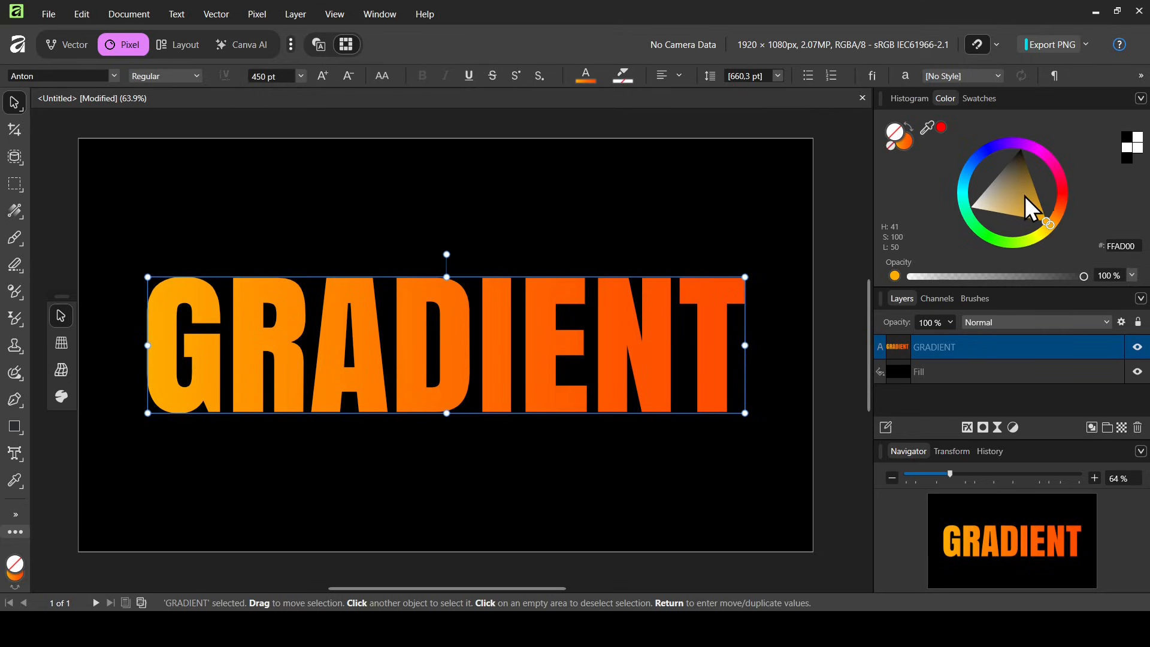
# Step: Fill the text with solid white #FFFFFF and enable a Gradient Overlay layer effect on it
pyautogui.moveTo(1026, 196); pyautogui.dragTo(932, 221)
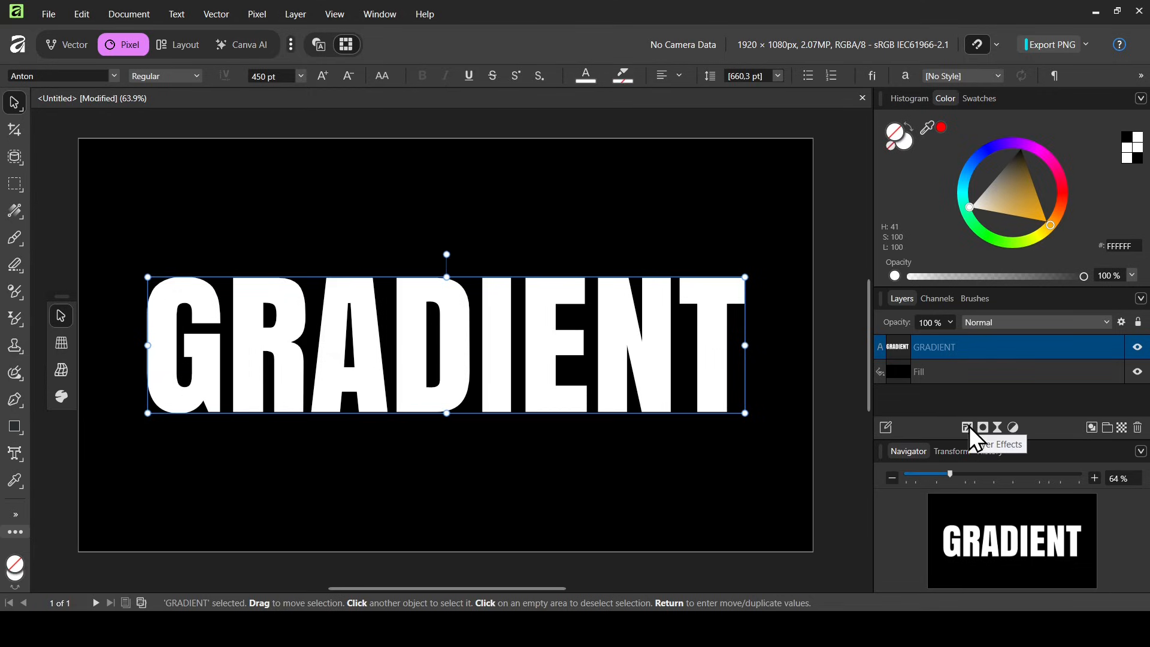
pyautogui.moveTo(950, 344); pyautogui.dragTo(950, 353)
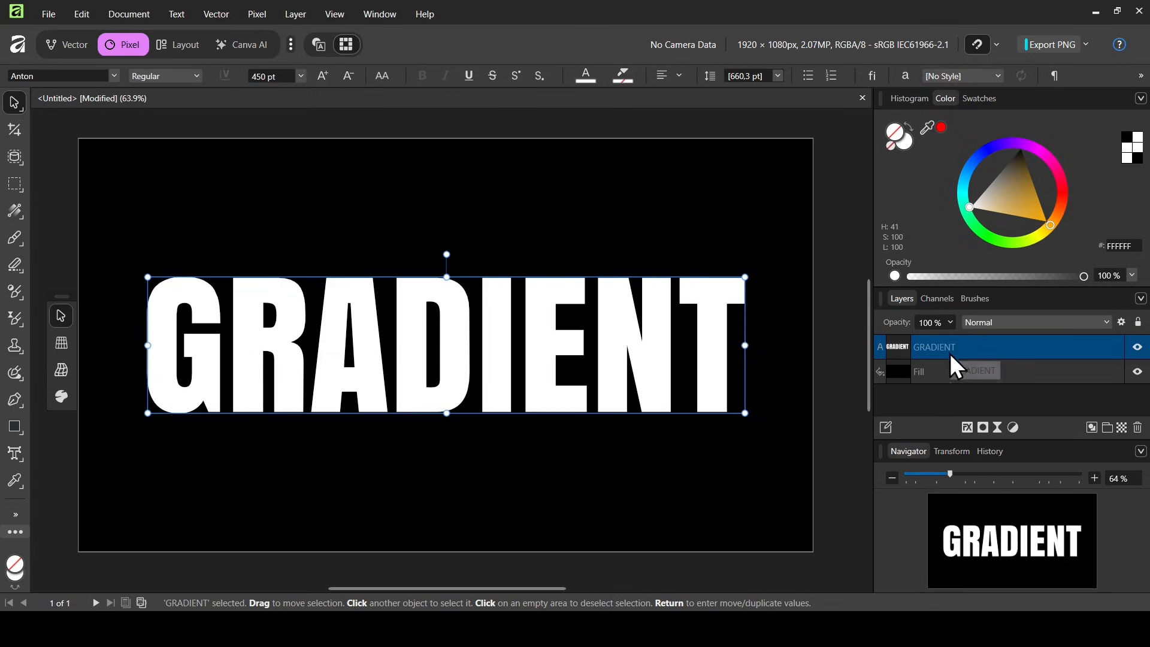
pyautogui.click(968, 428)
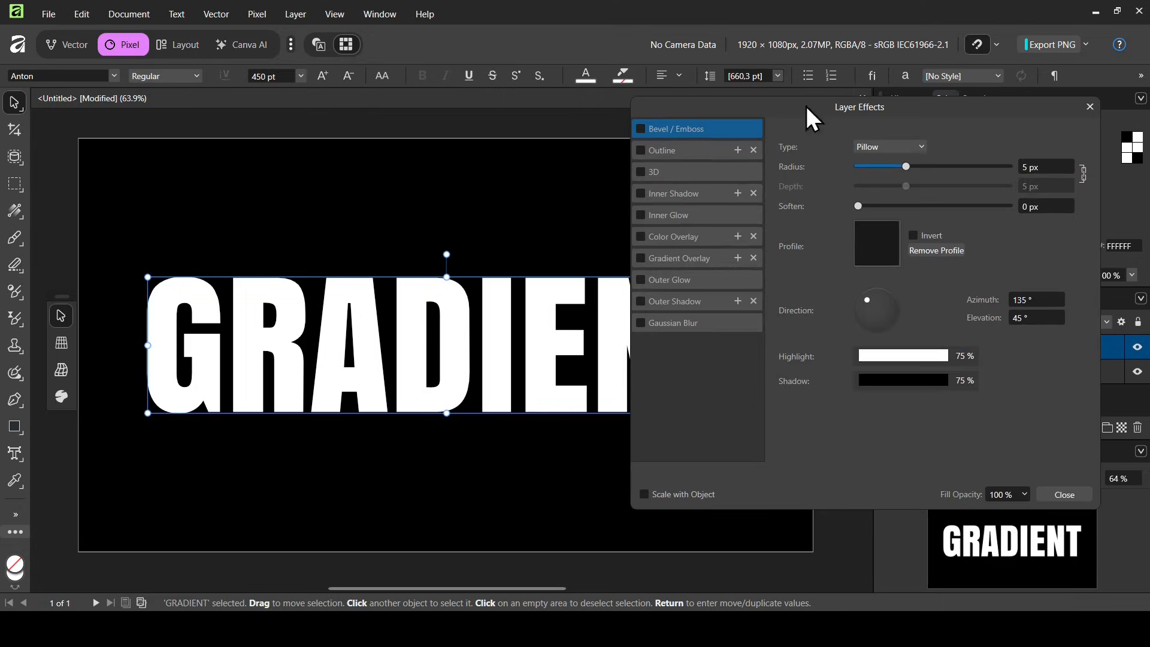
pyautogui.click(680, 257)
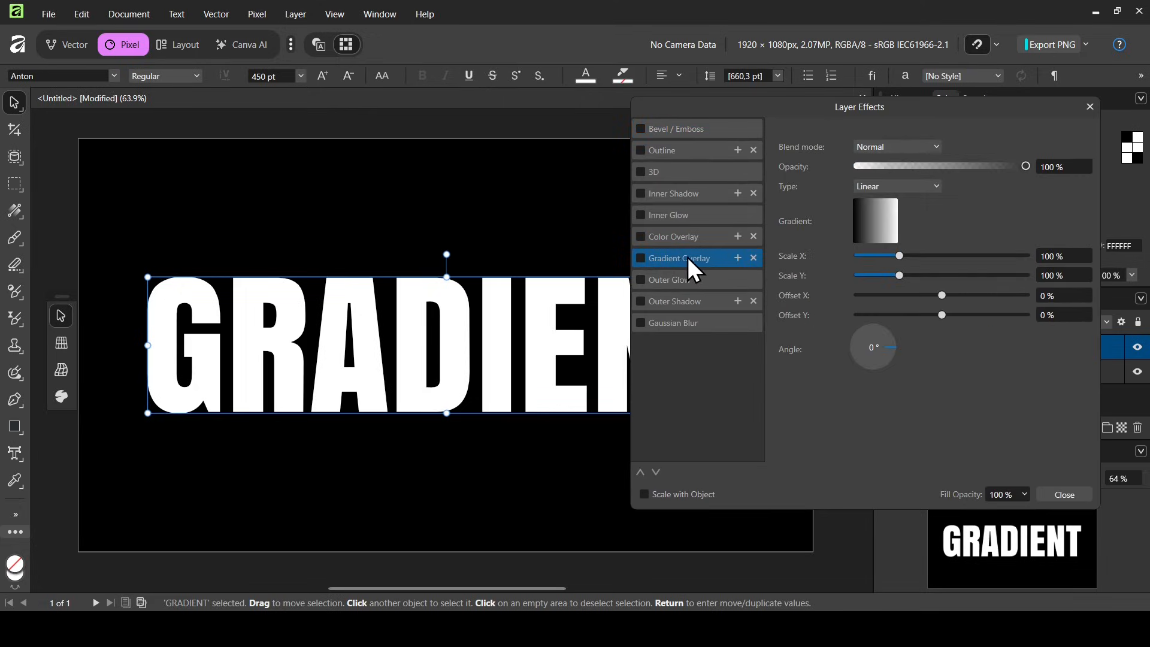
pyautogui.click(641, 258)
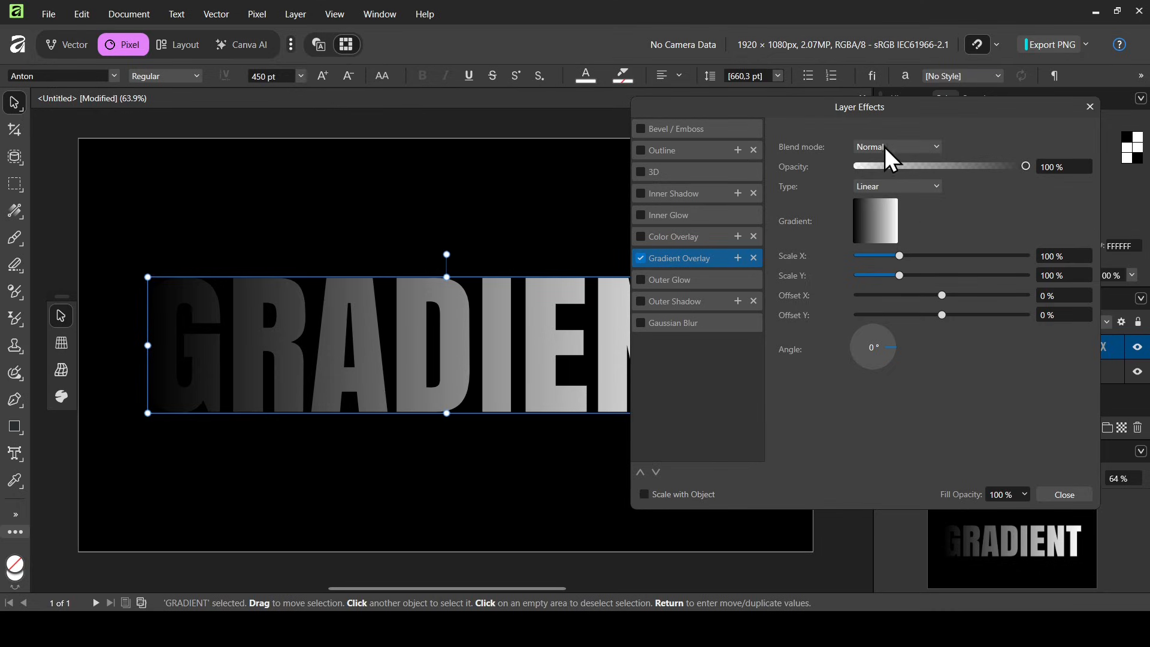
pyautogui.click(937, 183)
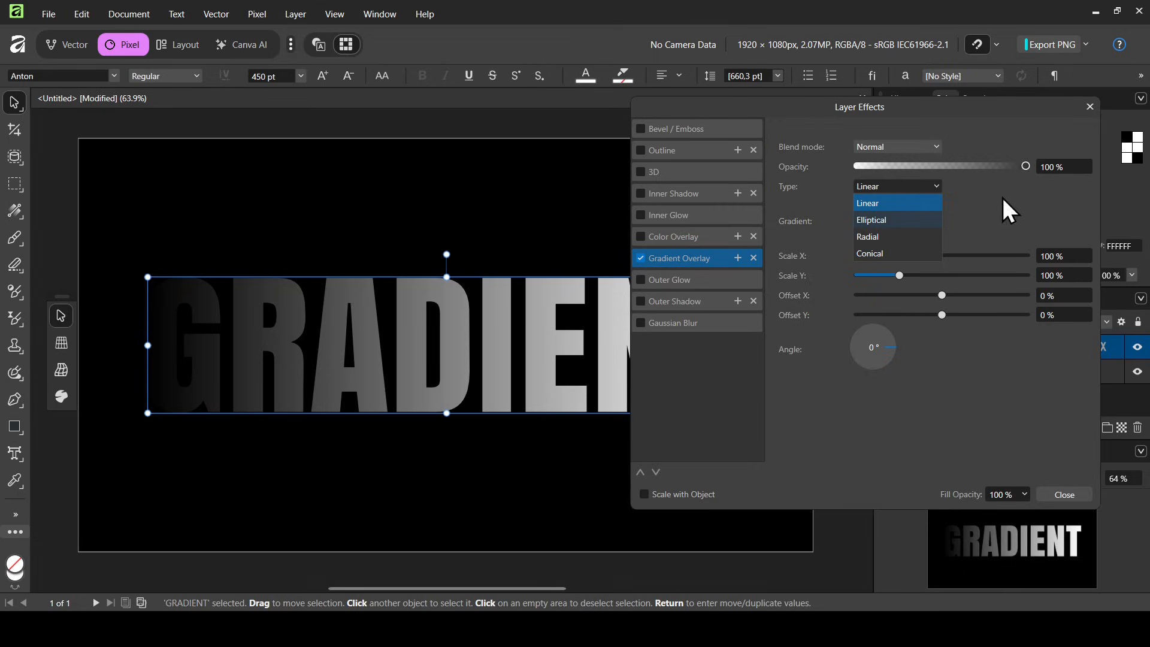
pyautogui.click(937, 188)
pyautogui.click(933, 188)
pyautogui.click(987, 221)
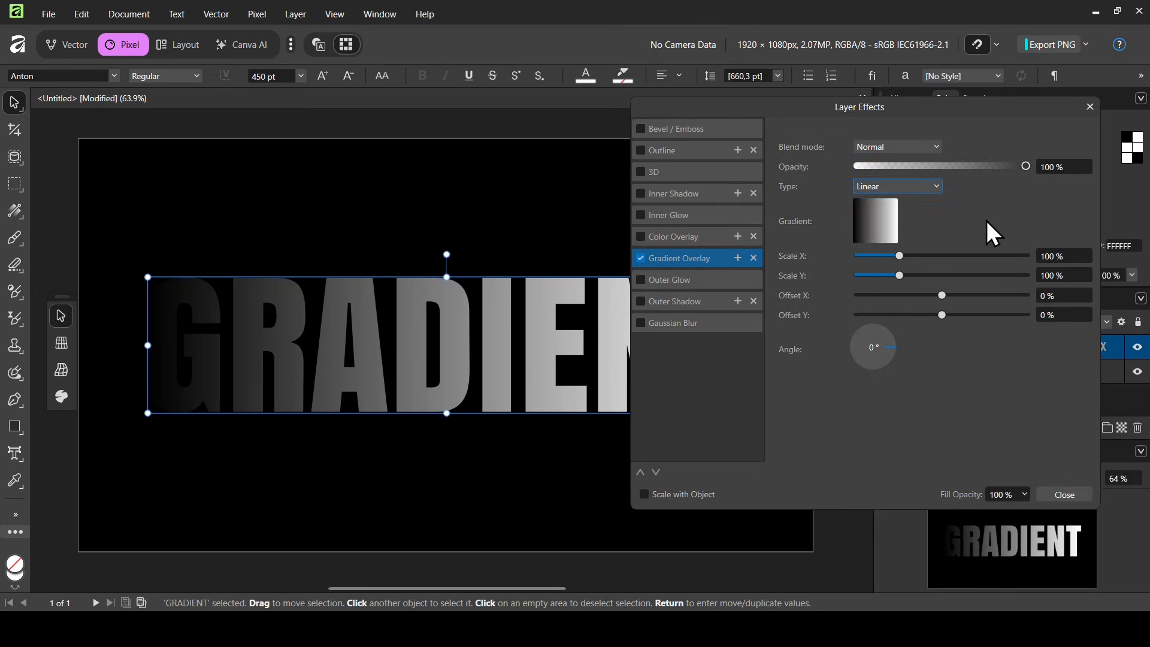
# Step: Colour the overlay gradient's start stop bright blue #00AAFF
pyautogui.click(872, 221)
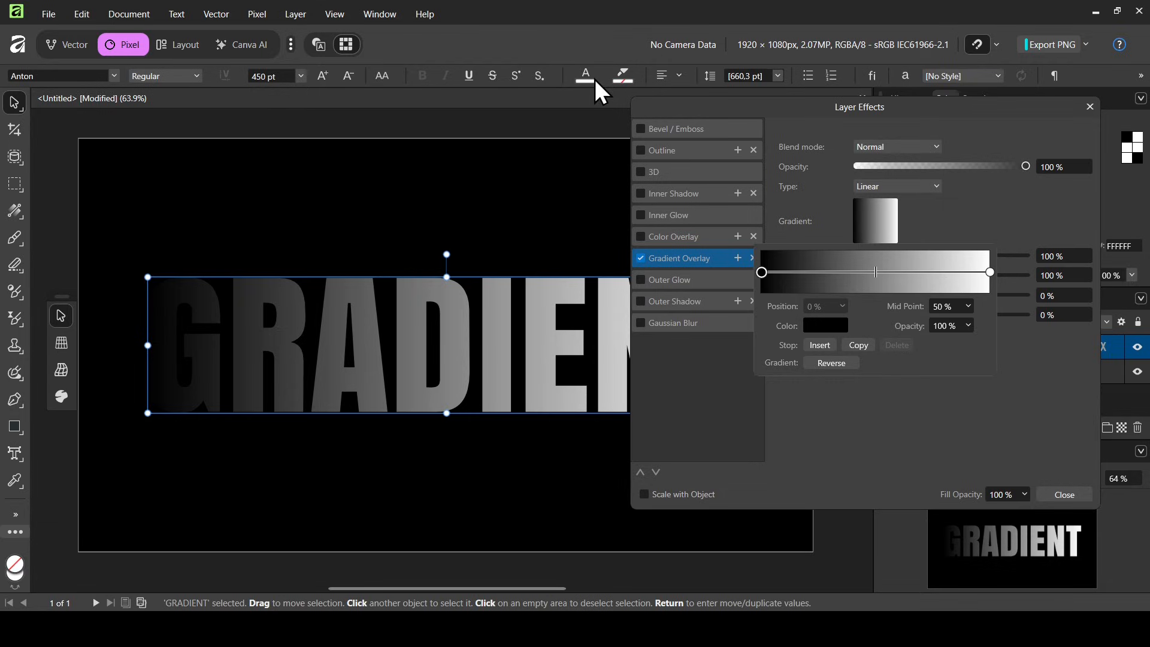
pyautogui.click(763, 268)
pyautogui.click(826, 326)
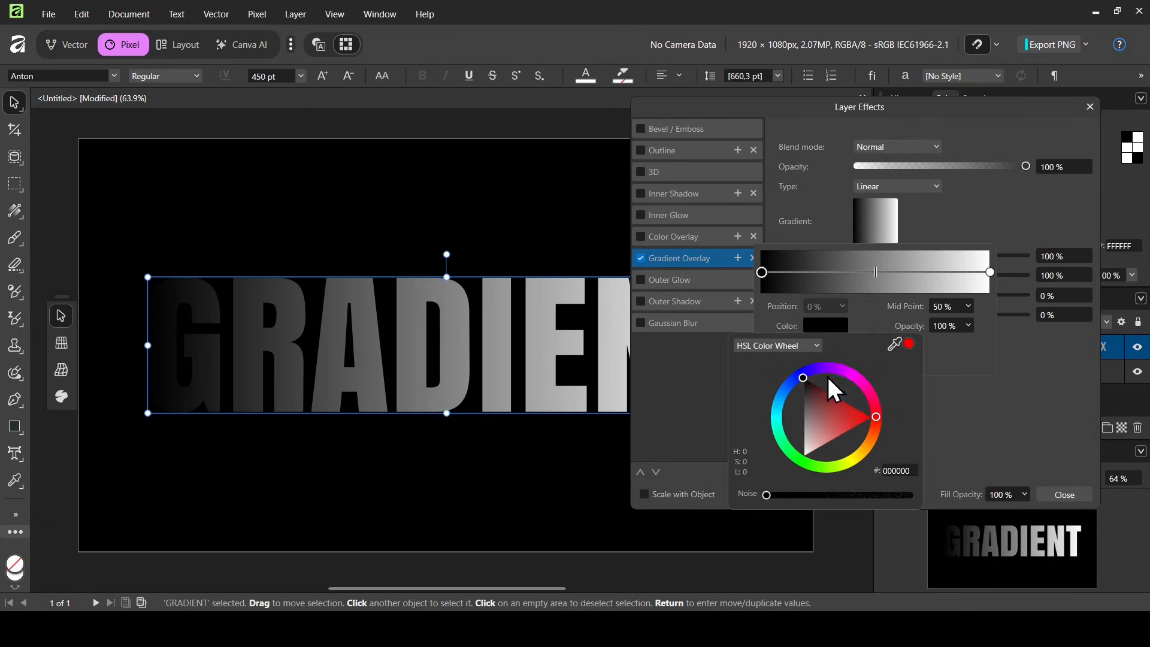
pyautogui.click(778, 401)
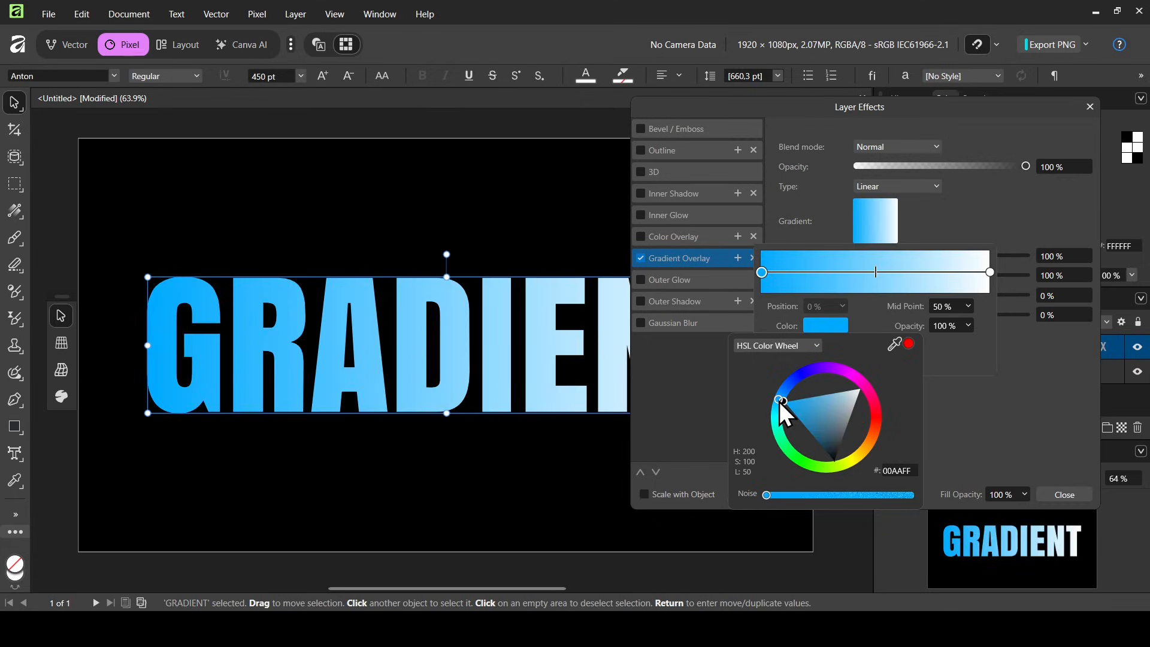
# Step: Colour the overlay gradient's end stop magenta #F900FF
pyautogui.click(990, 272)
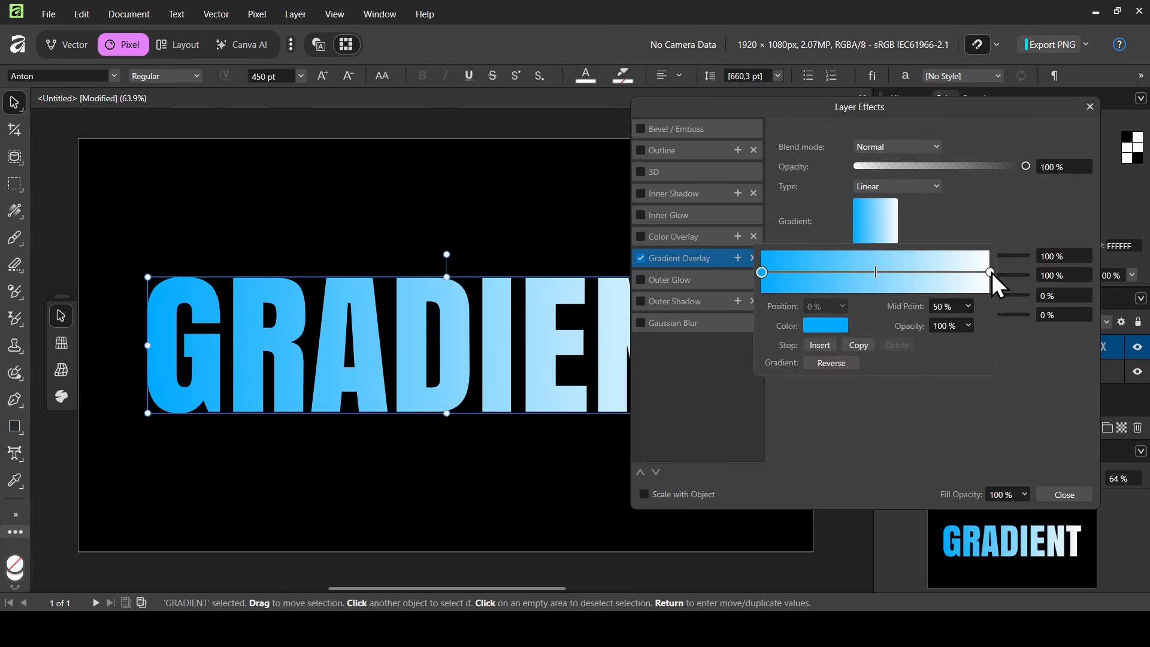
pyautogui.click(843, 327)
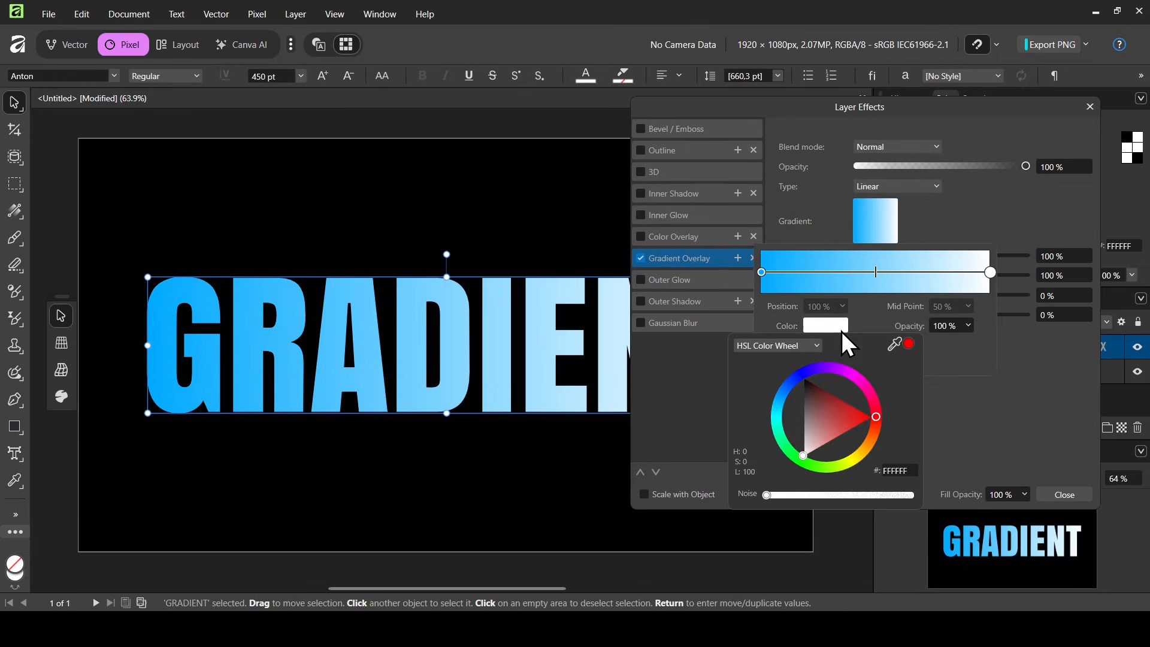
pyautogui.moveTo(829, 370); pyautogui.dragTo(854, 372)
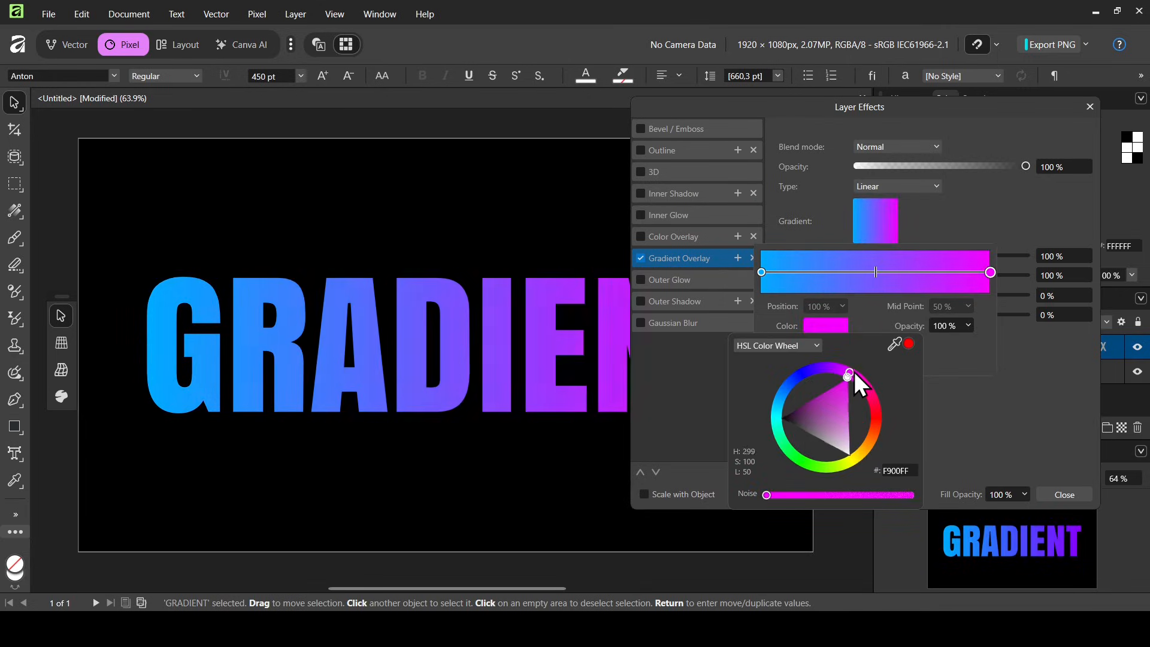
# Step: Try a light blue stop at 52% in the overlay gradient and delete it again
pyautogui.click(890, 272)
pyautogui.moveTo(890, 272)
pyautogui.mouseDown()
pyautogui.moveTo(863, 272)
pyautogui.moveTo(879, 272)
pyautogui.mouseUp()
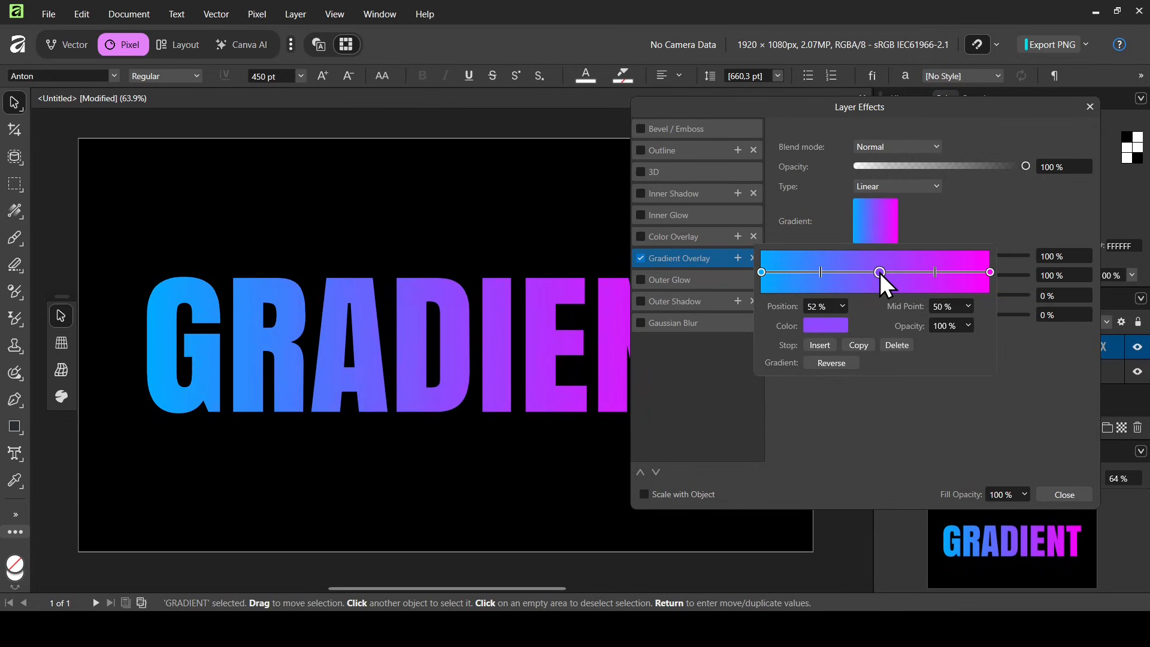
pyautogui.click(827, 326)
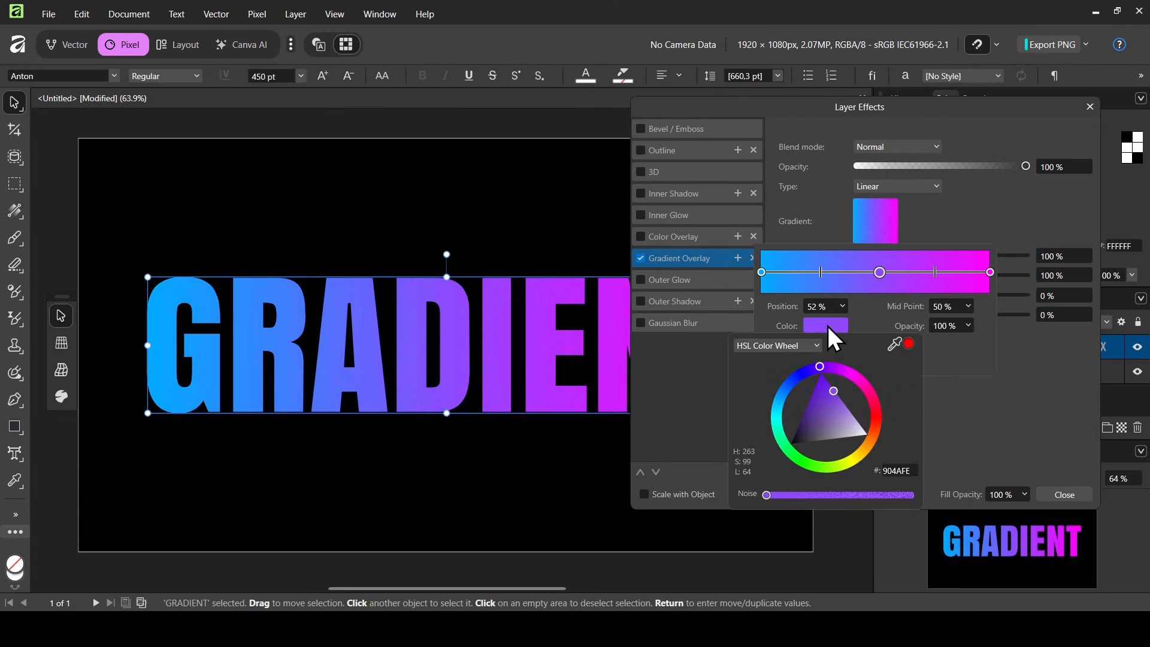
pyautogui.click(781, 395)
pyautogui.click(885, 275)
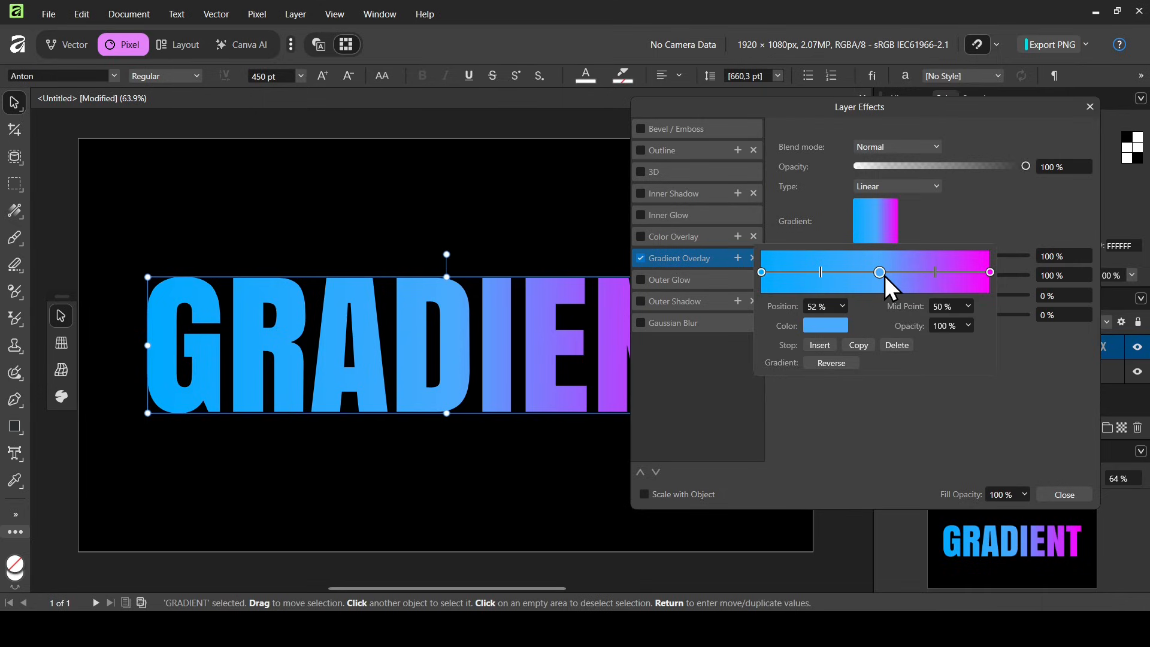
pyautogui.press('Delete')
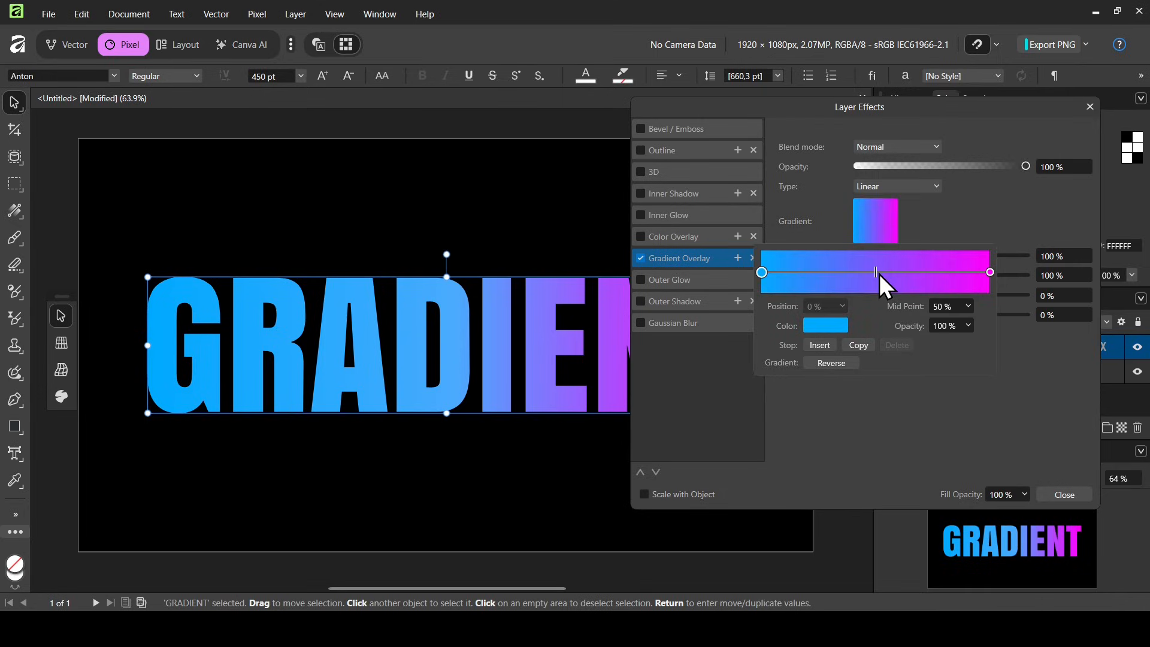
# Step: Reverse the overlay gradient twice and close its stop editor
pyautogui.click(842, 364)
pyautogui.click(843, 364)
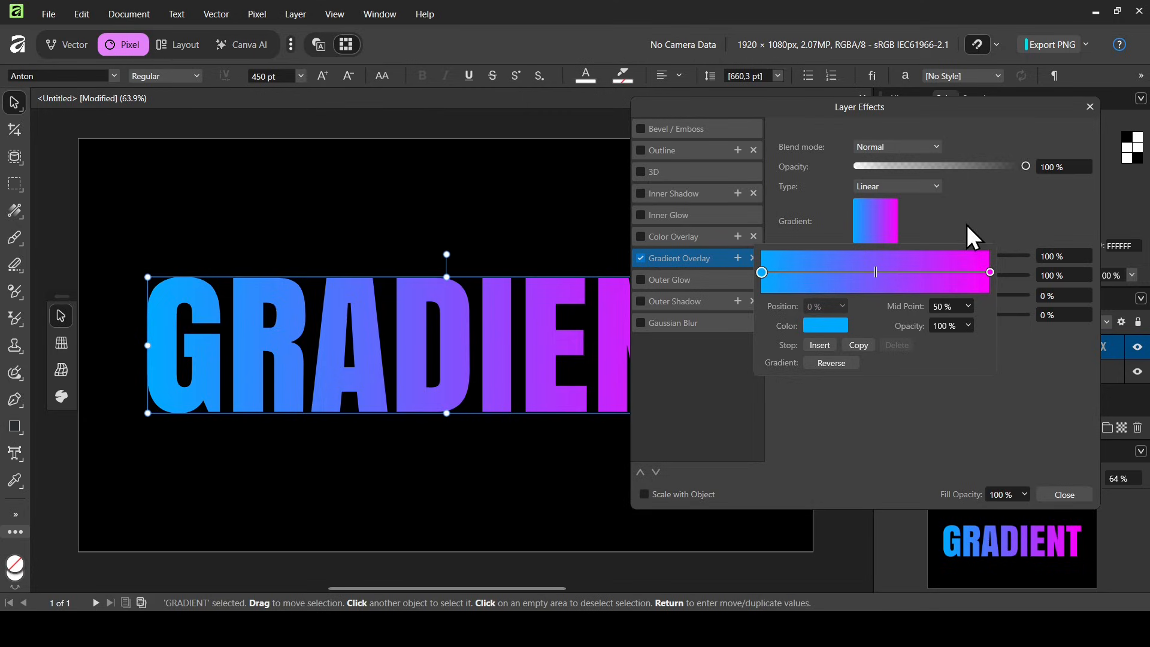
pyautogui.click(959, 203)
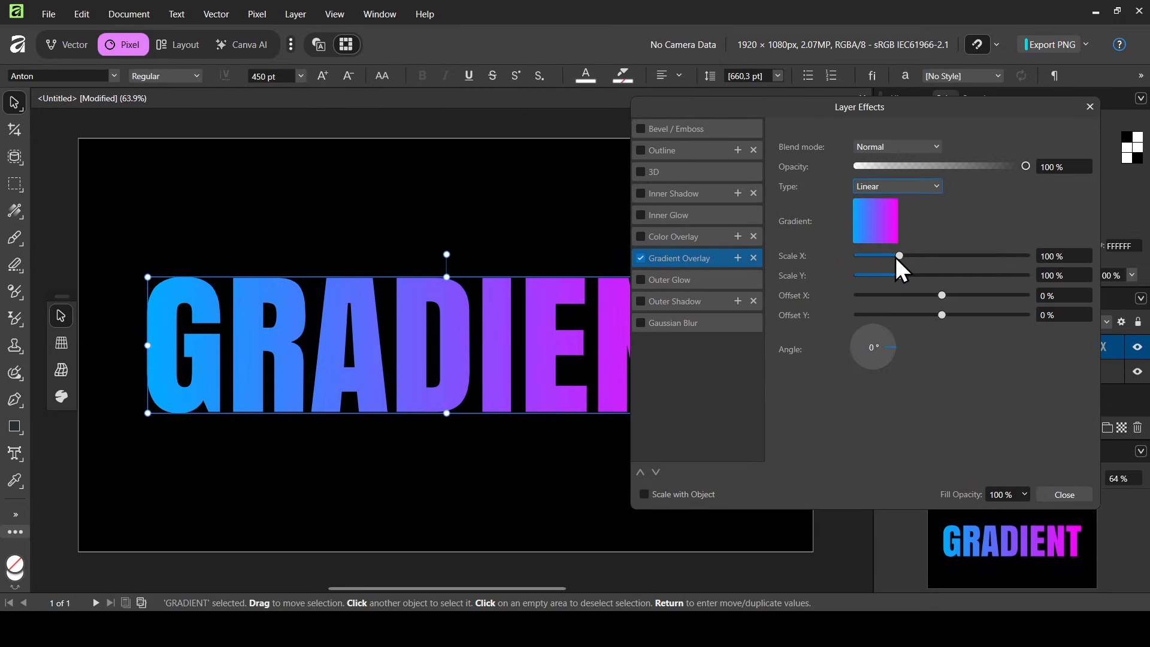
# Step: Set the gradient overlay's scale to 34% X and 139% Y and its offset to -16% X and -6% Y
pyautogui.moveTo(896, 257); pyautogui.dragTo(916, 275)
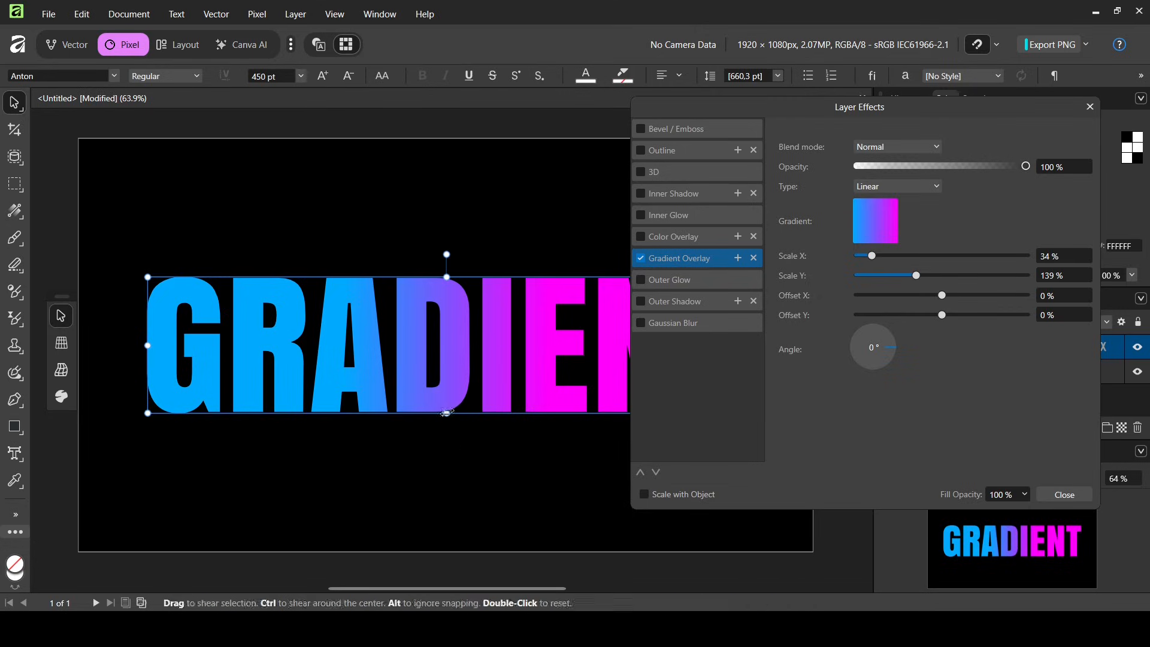
pyautogui.moveTo(893, 348)
pyautogui.mouseDown()
pyautogui.moveTo(867, 373)
pyautogui.moveTo(844, 336)
pyautogui.moveTo(904, 339)
pyautogui.mouseUp()
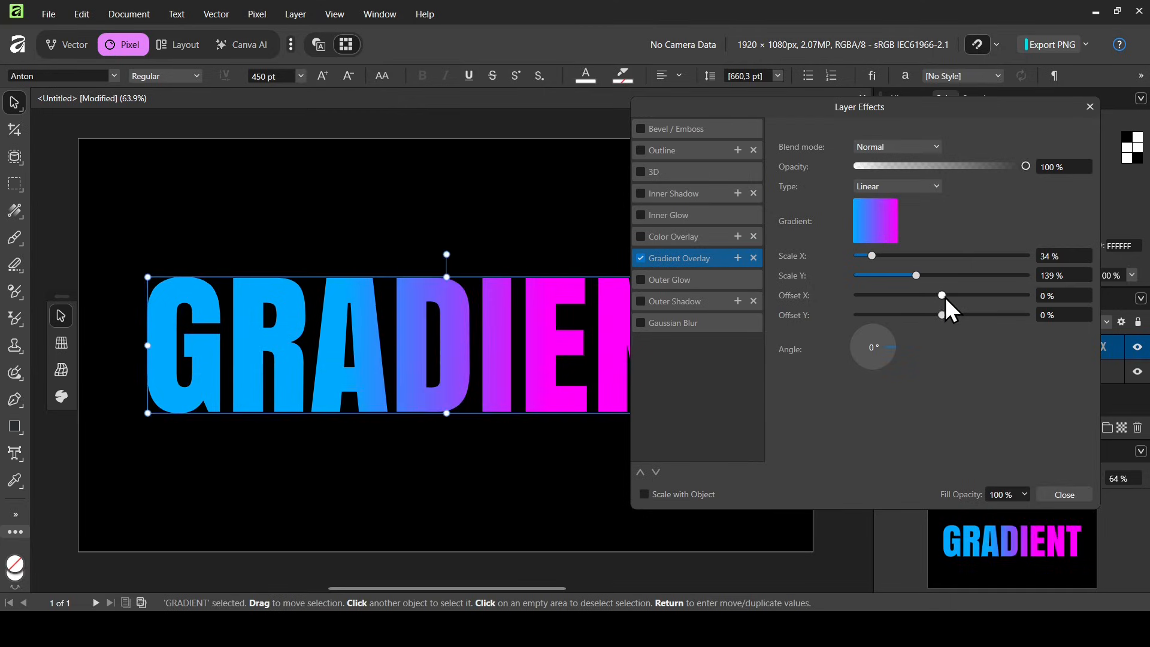
pyautogui.moveTo(944, 297)
pyautogui.mouseDown()
pyautogui.moveTo(990, 296)
pyautogui.moveTo(846, 300)
pyautogui.moveTo(936, 303)
pyautogui.moveTo(922, 315)
pyautogui.moveTo(940, 315)
pyautogui.mouseUp()
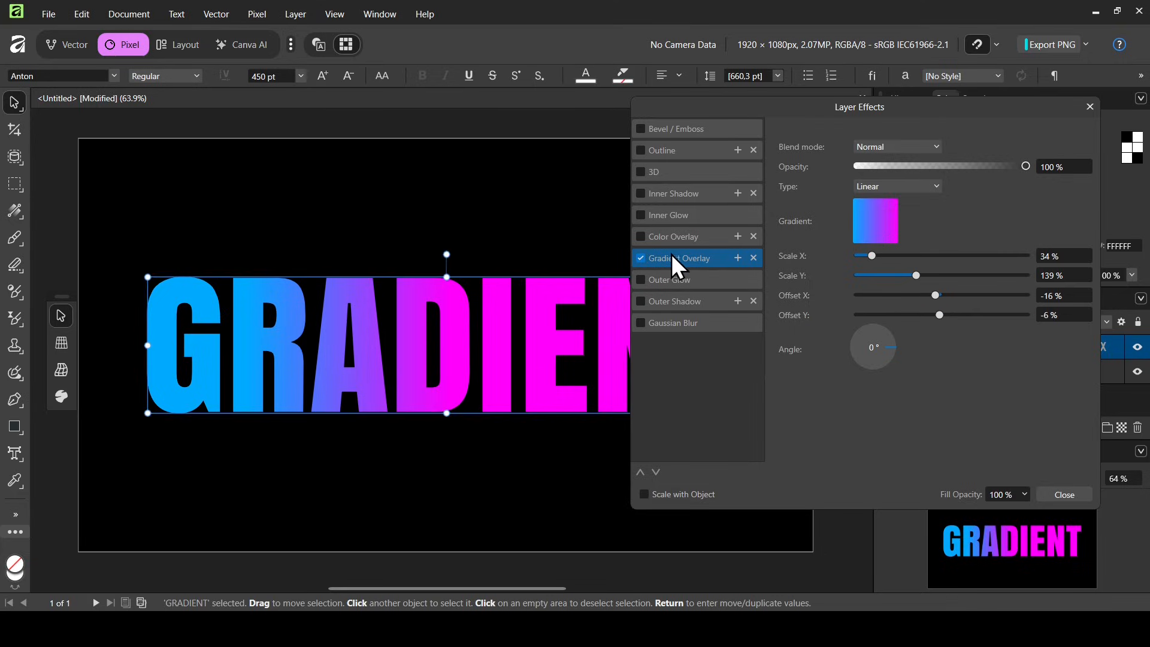
# Step: Turn off the Gradient Overlay effect on the GRADIENT text and close the layer effects
pyautogui.click(640, 258)
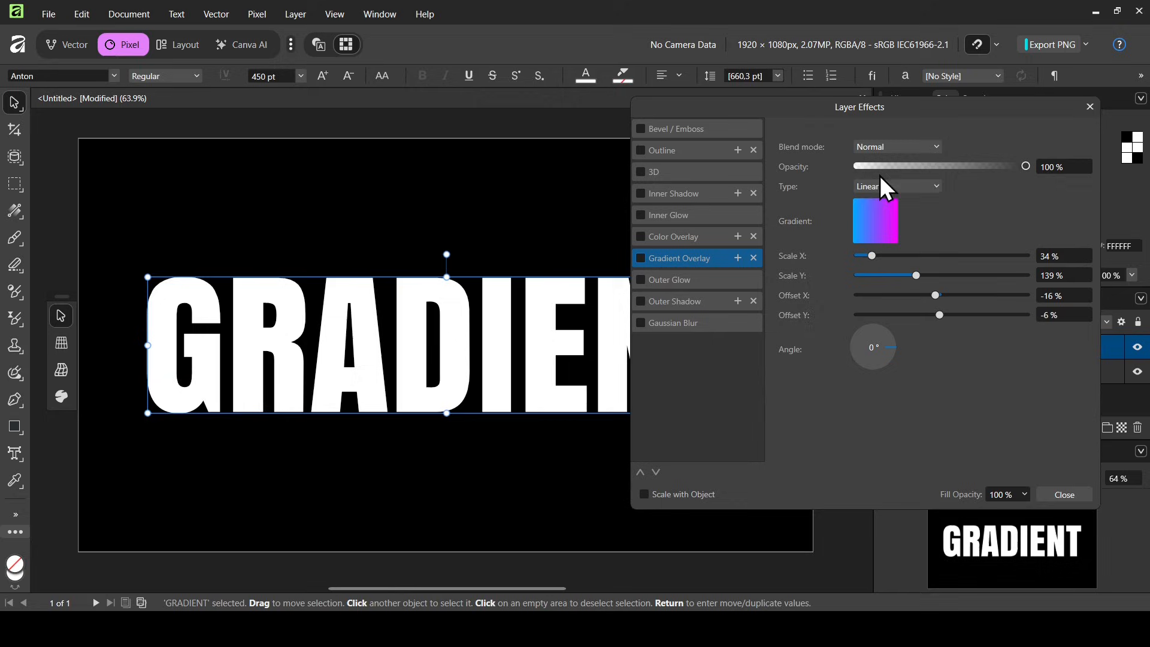
pyautogui.click(1091, 107)
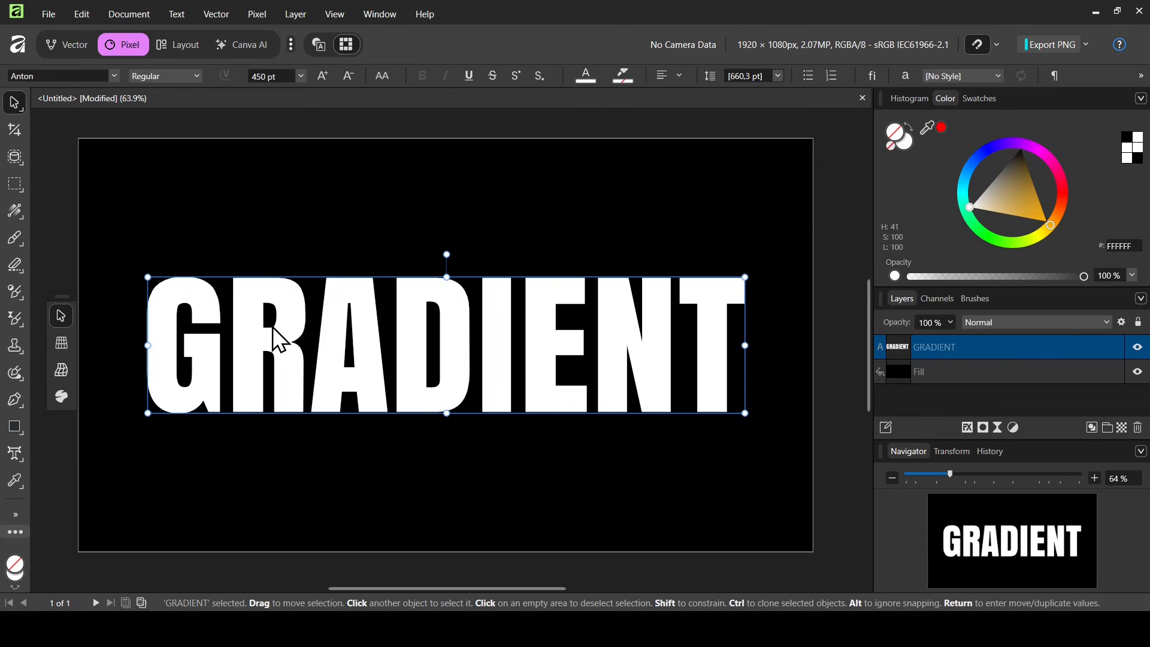
# Step: Activate the Gradient fill tool for the GRADIENT text and review its fill context options, keeping Fill and Text
pyautogui.click(19, 213)
pyautogui.click(83, 209)
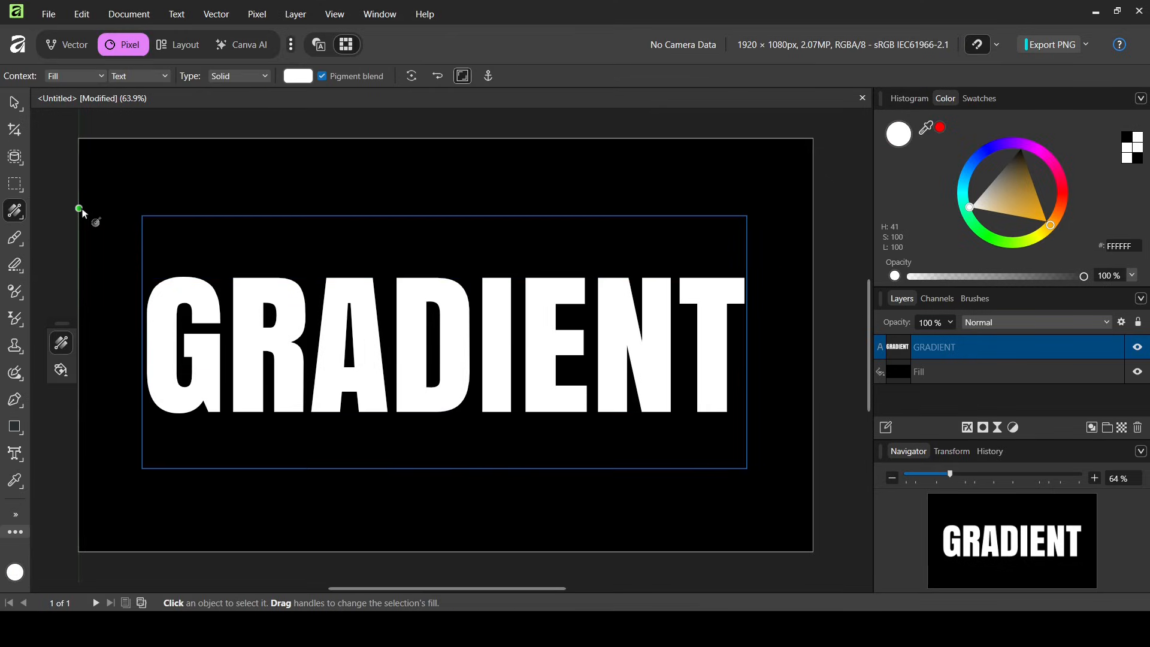
pyautogui.click(88, 80)
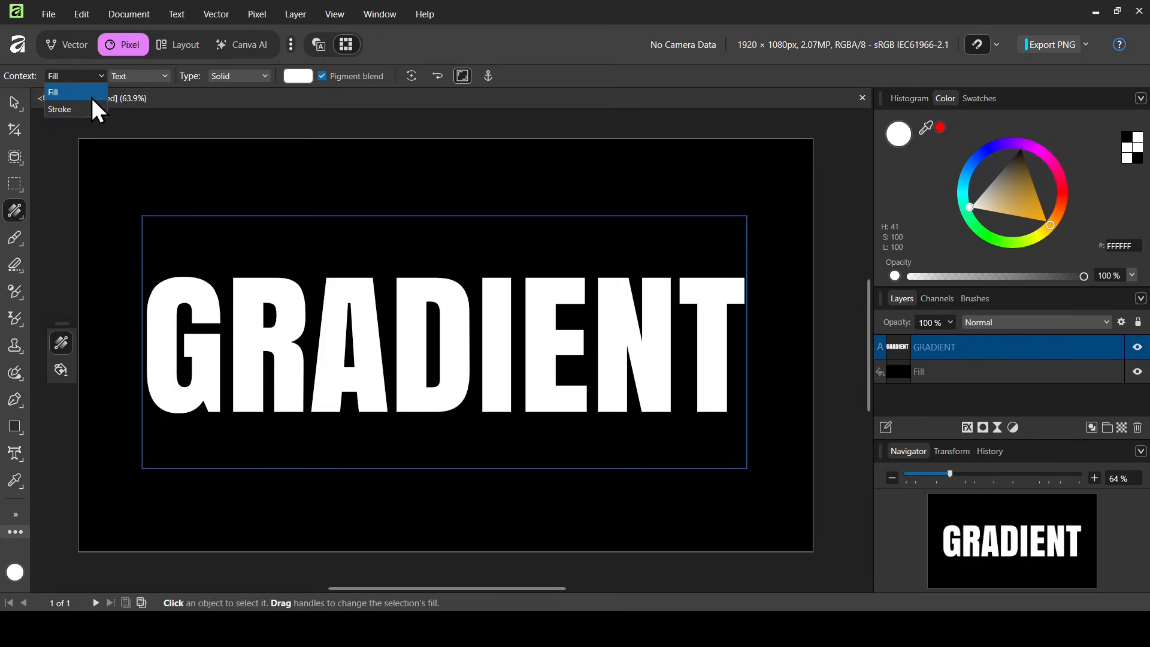
pyautogui.click(153, 75)
pyautogui.click(159, 75)
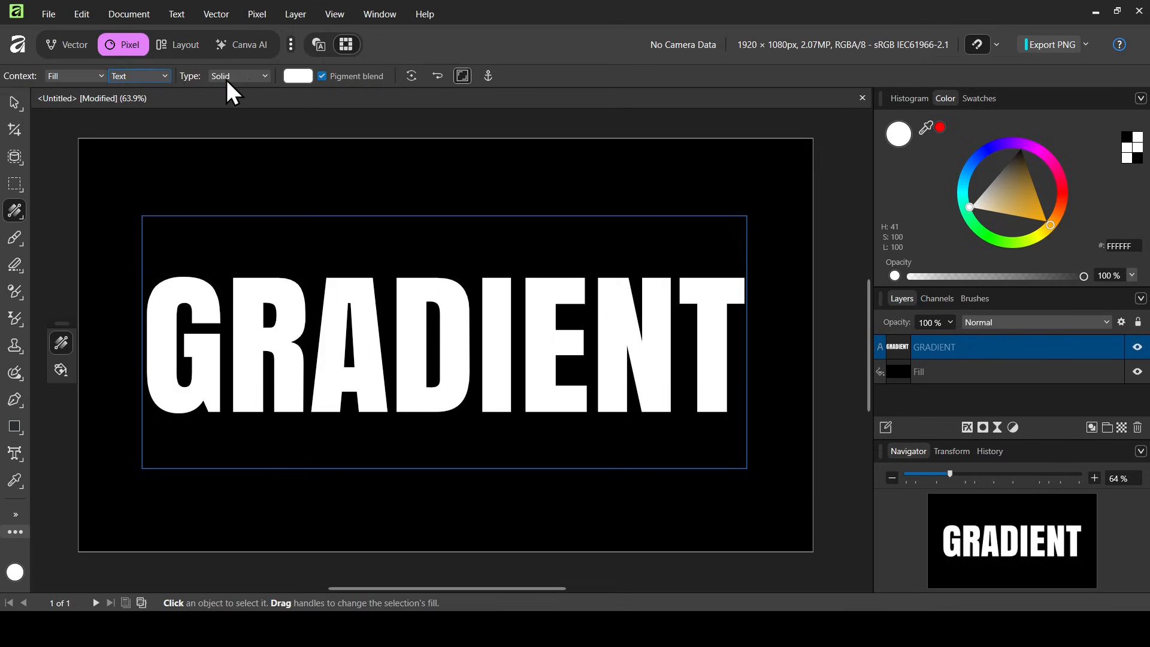
# Step: Try the None fill type on the text and restore its solid white fill
pyautogui.click(257, 76)
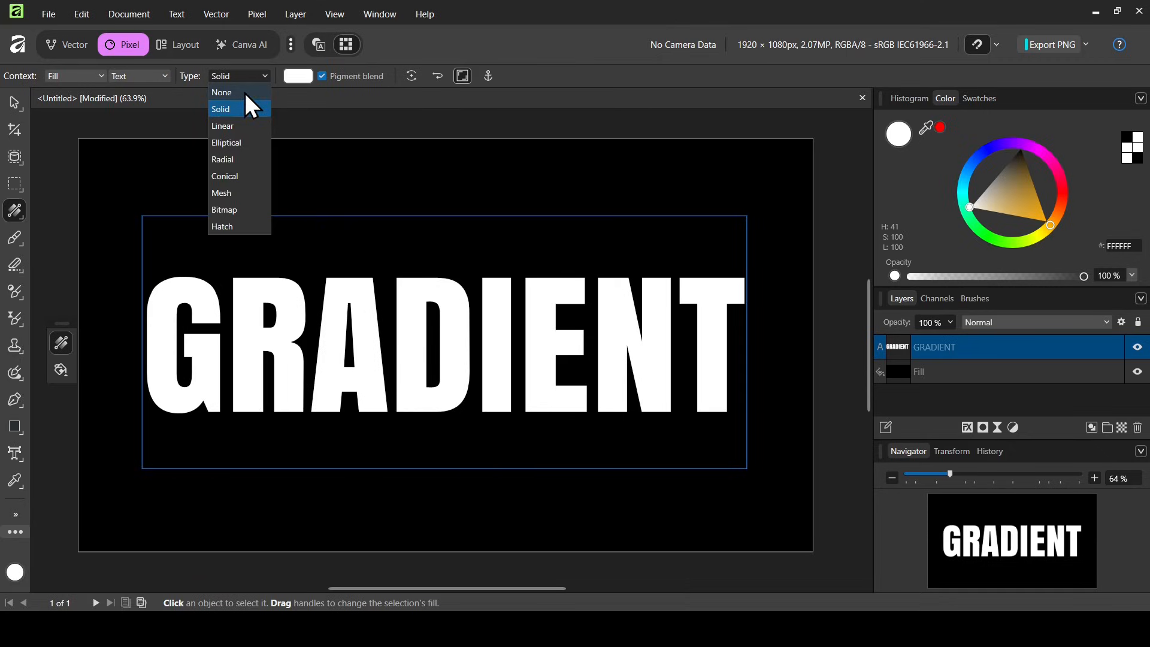
pyautogui.click(245, 92)
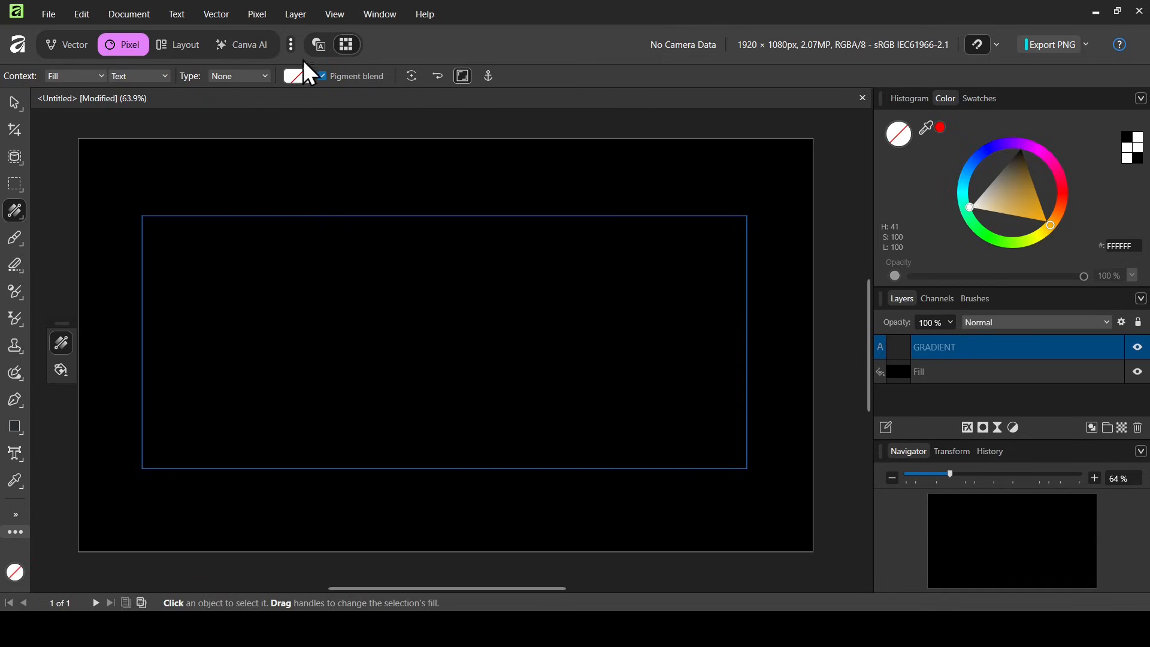
pyautogui.moveTo(1029, 193); pyautogui.dragTo(937, 216)
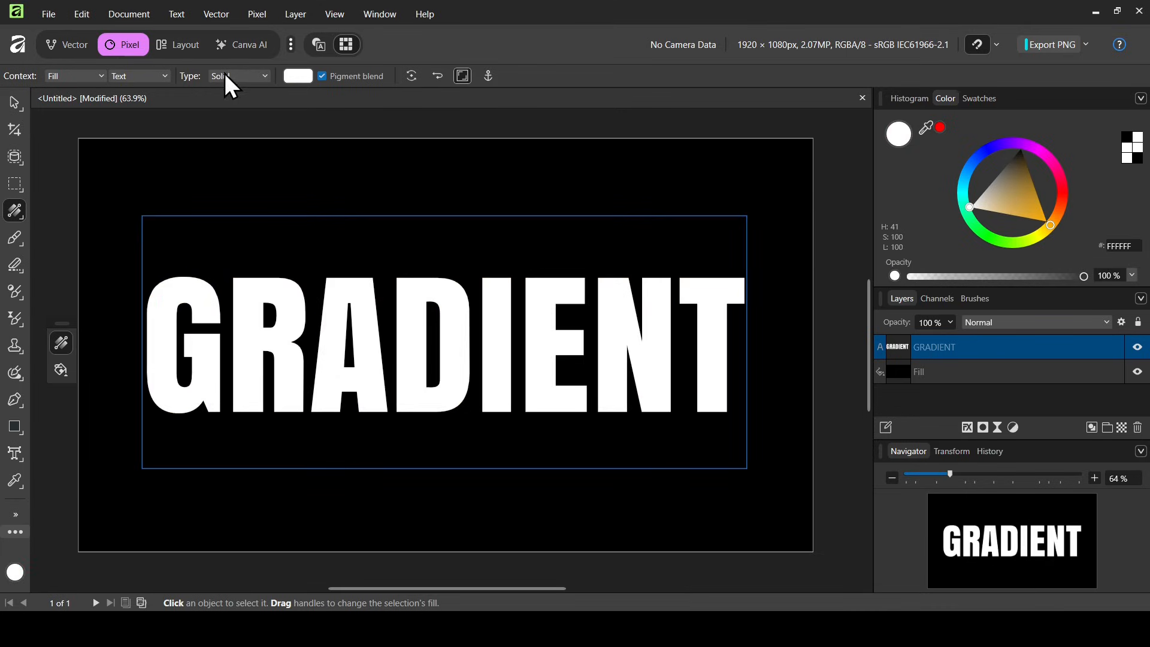
# Step: Give the text a Linear gradient fill and colour its start stop blue #00A7FF
pyautogui.click(242, 77)
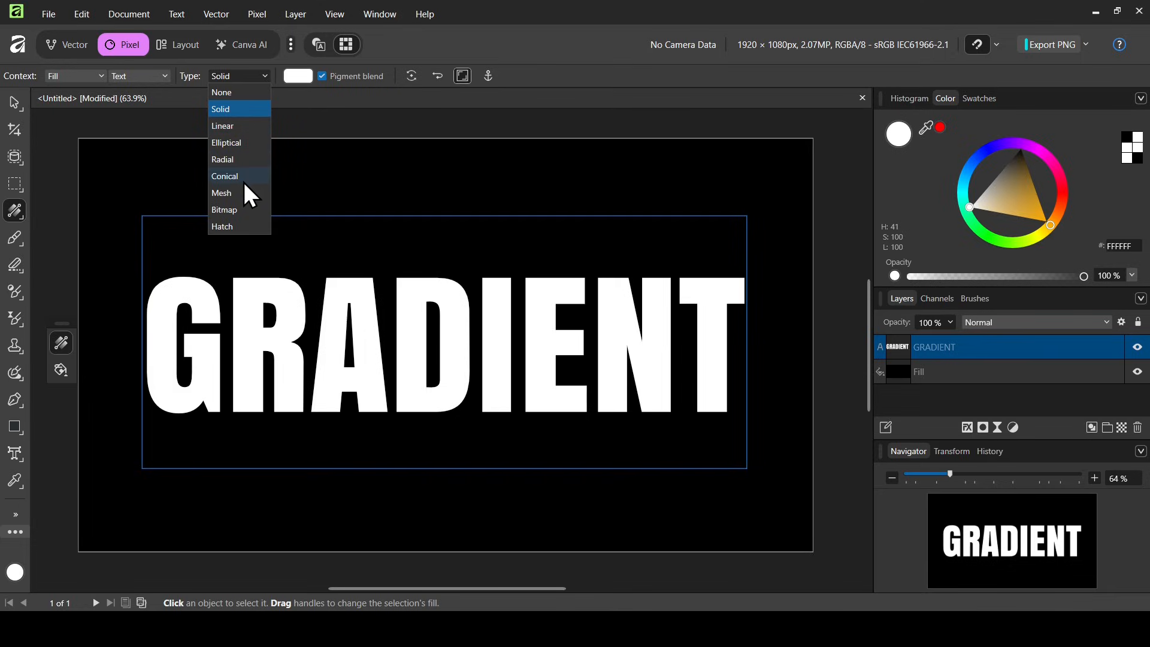
pyautogui.click(241, 127)
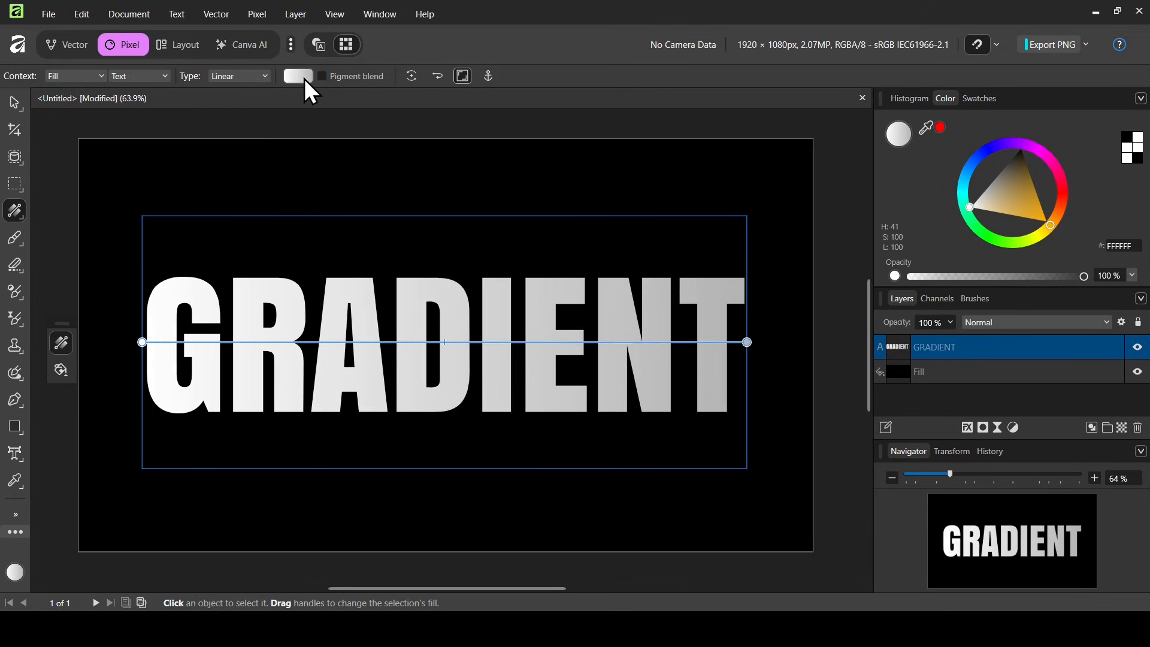
pyautogui.click(304, 78)
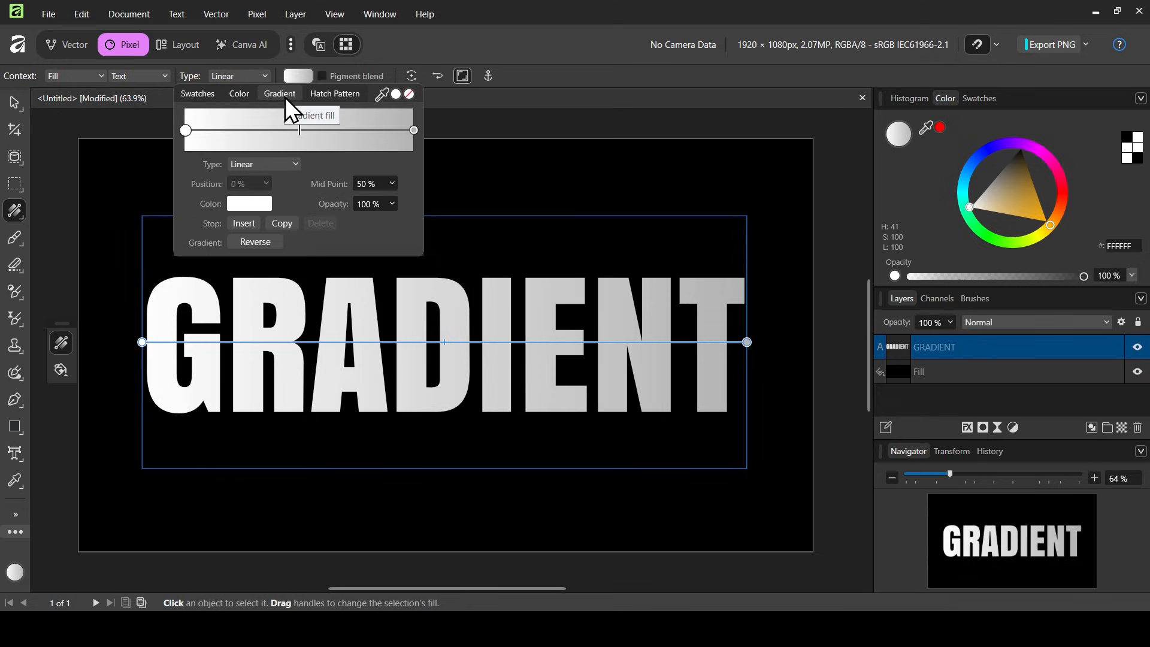
pyautogui.click(189, 135)
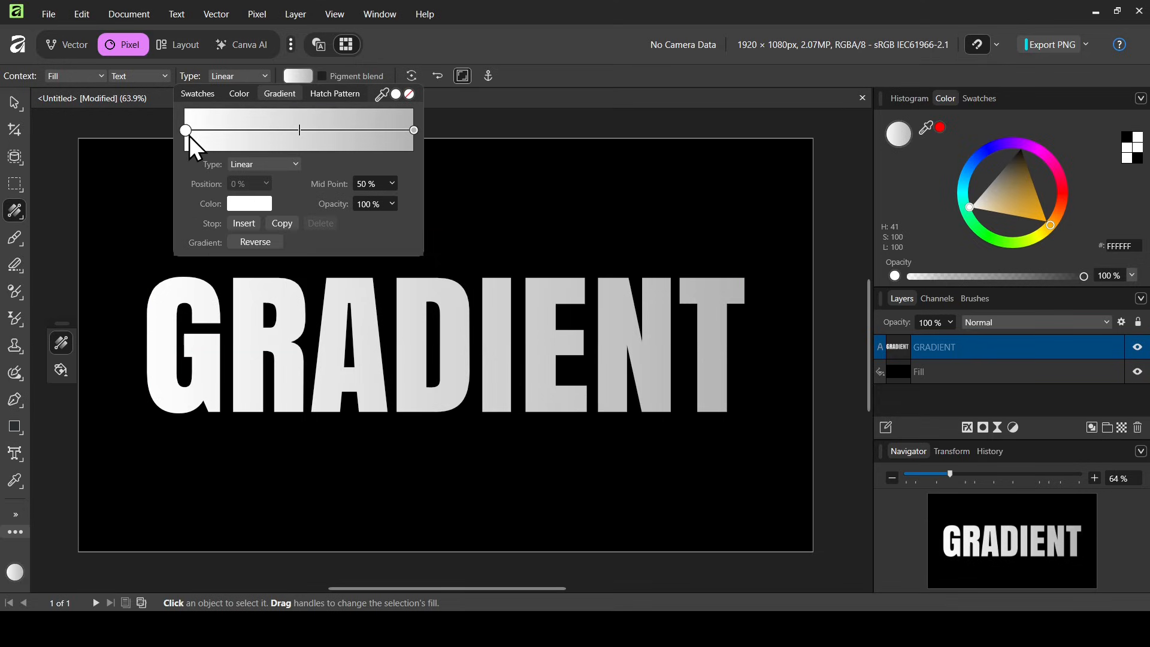
pyautogui.click(250, 204)
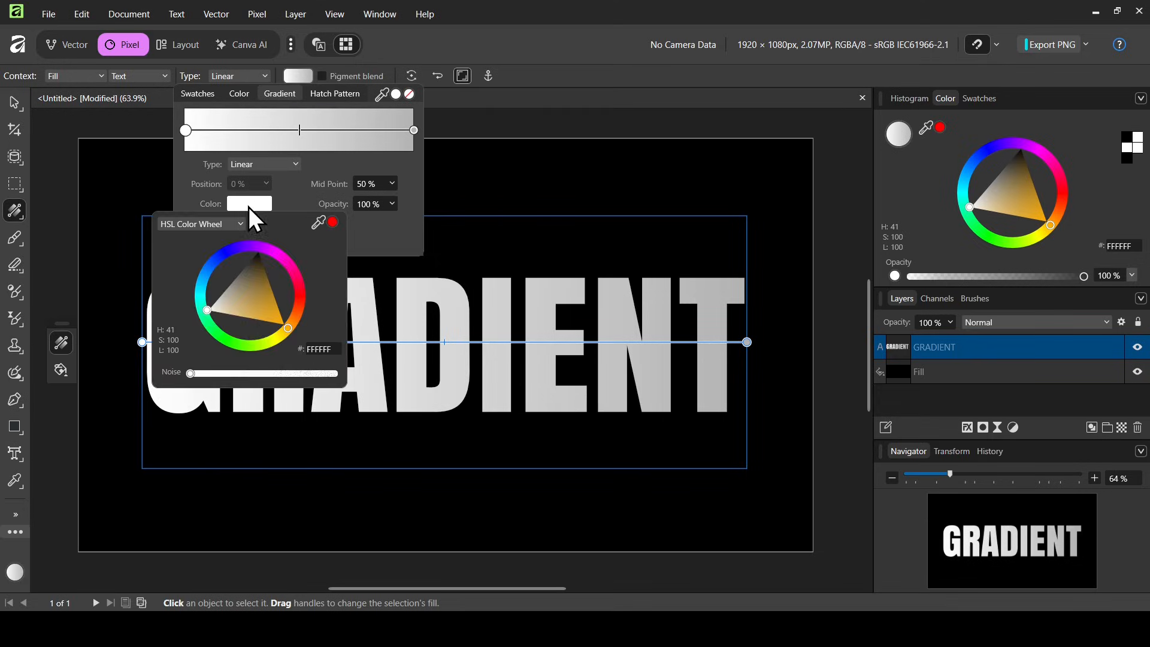
pyautogui.click(207, 281)
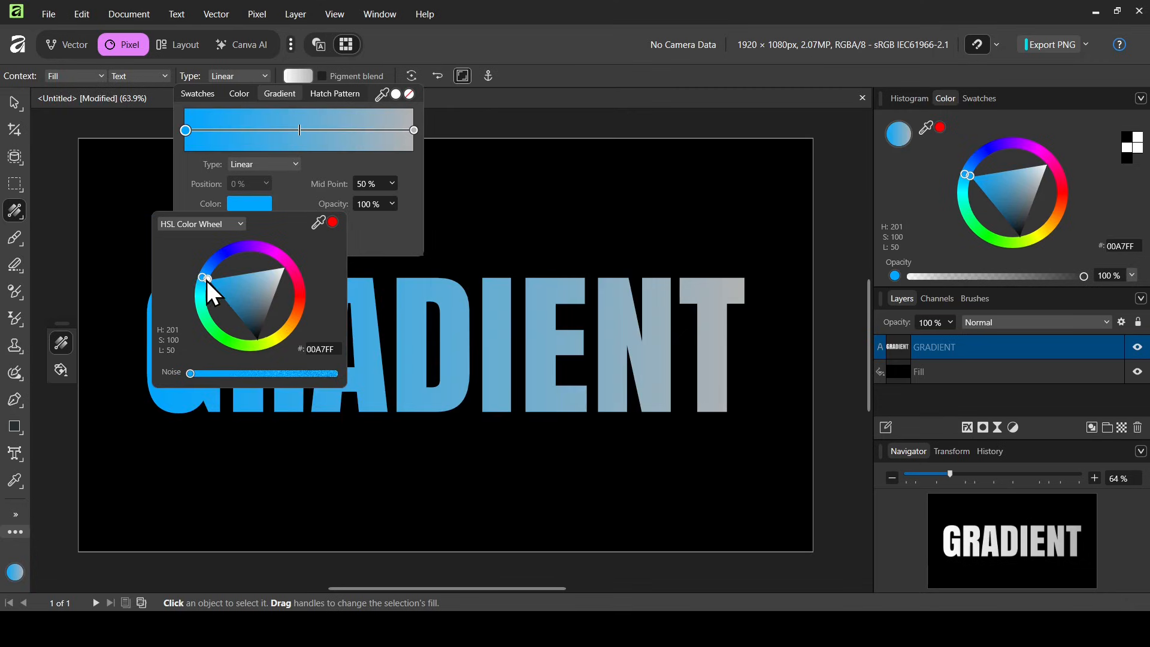
# Step: Colour the linear gradient's end stop magenta #E500FF, look at the gradient types and close the stop editor
pyautogui.click(415, 132)
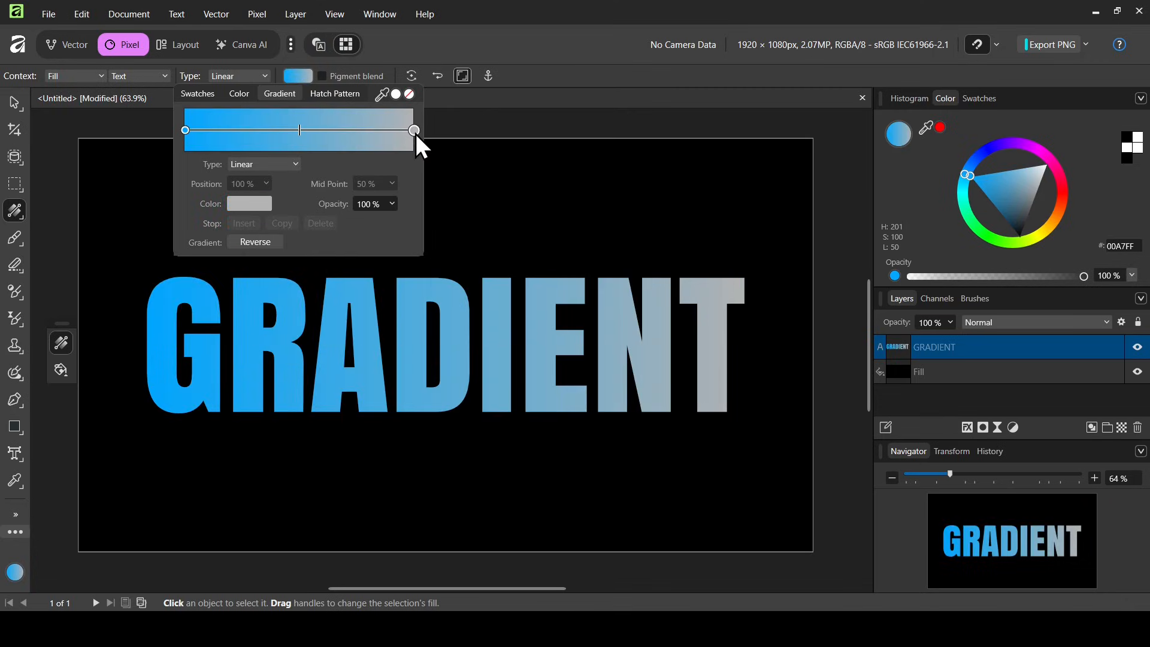
pyautogui.click(248, 203)
pyautogui.moveTo(250, 272); pyautogui.dragTo(271, 254)
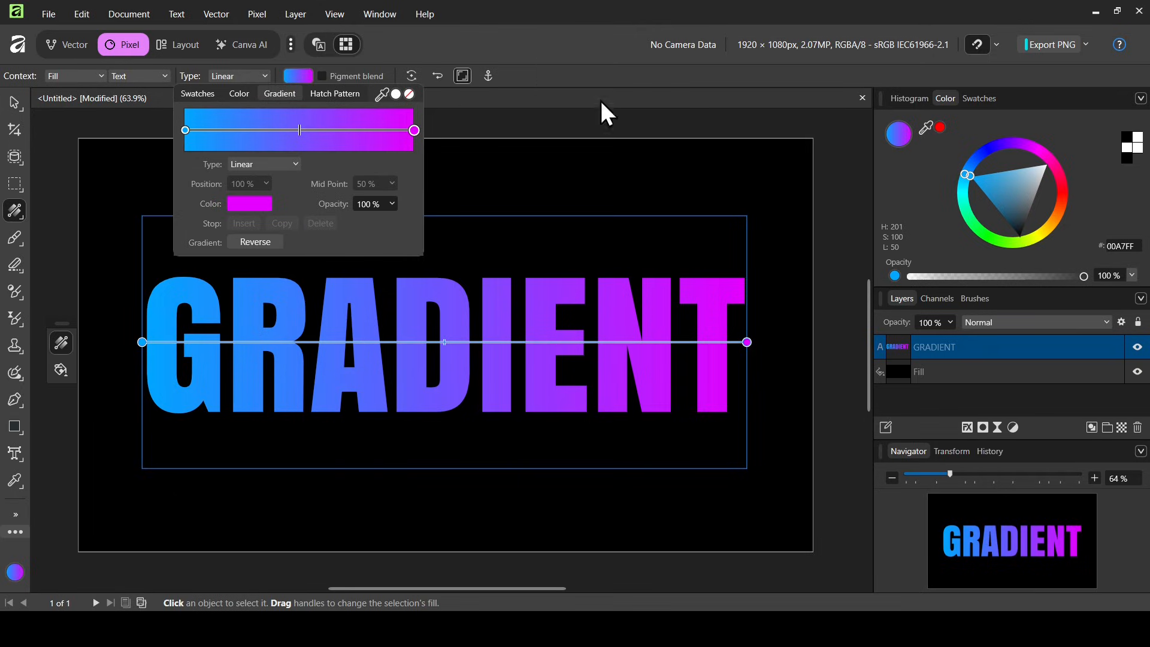
pyautogui.click(286, 163)
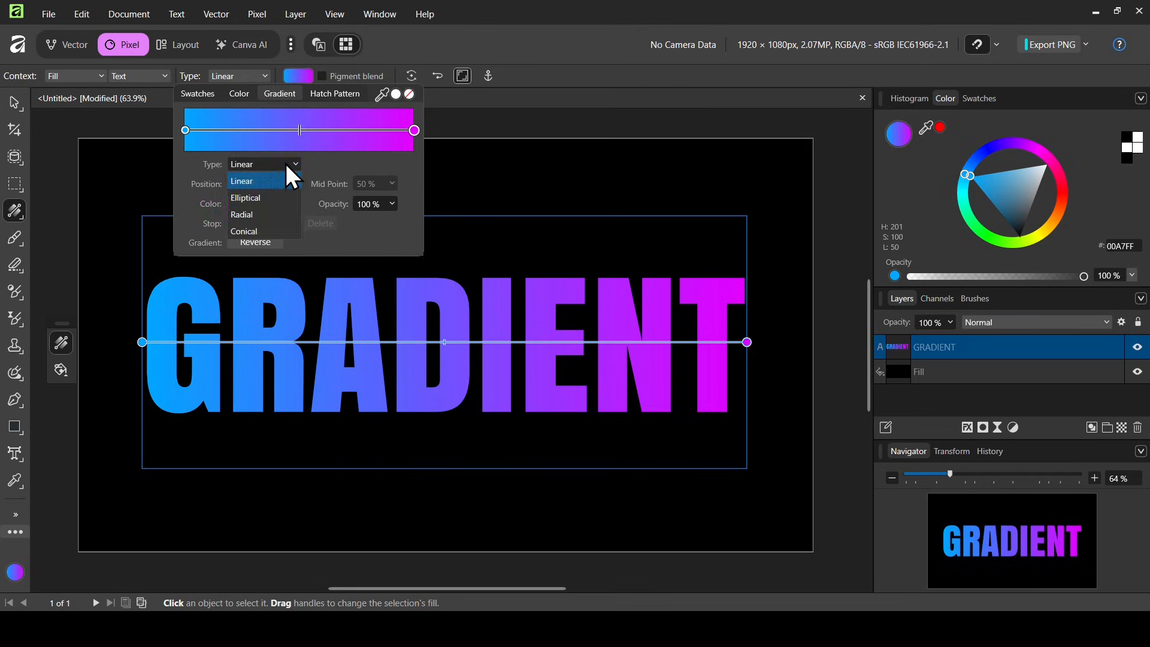
pyautogui.click(285, 164)
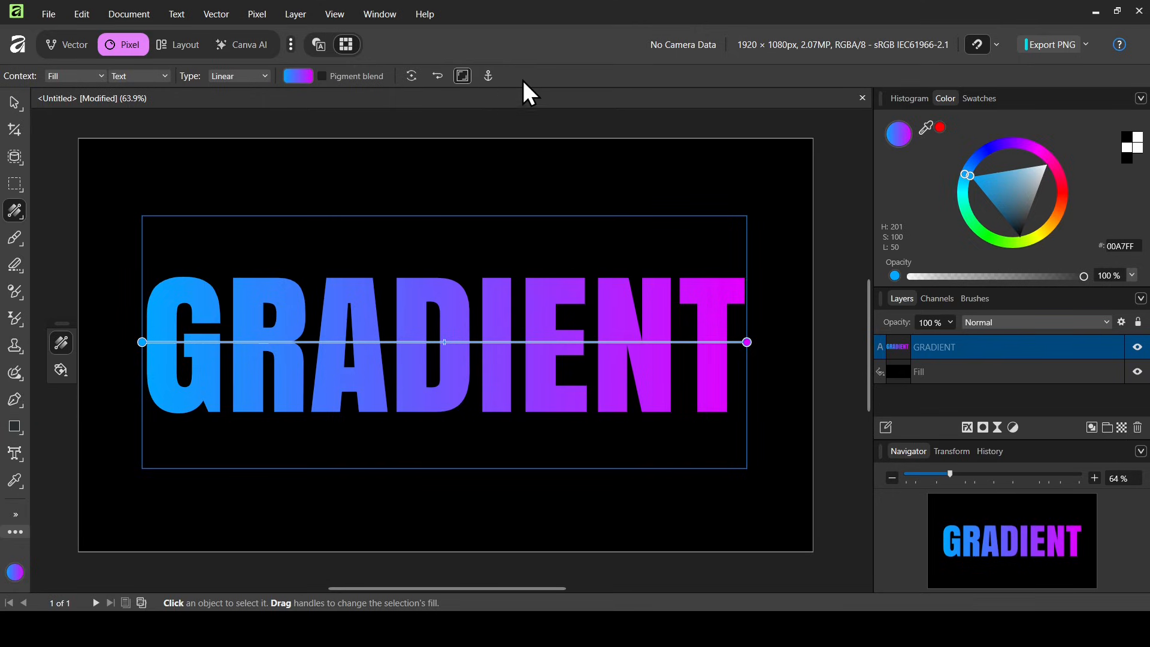
# Step: Try the Elliptical fill type with the gradient's end handle moved below the letter N
pyautogui.click(247, 75)
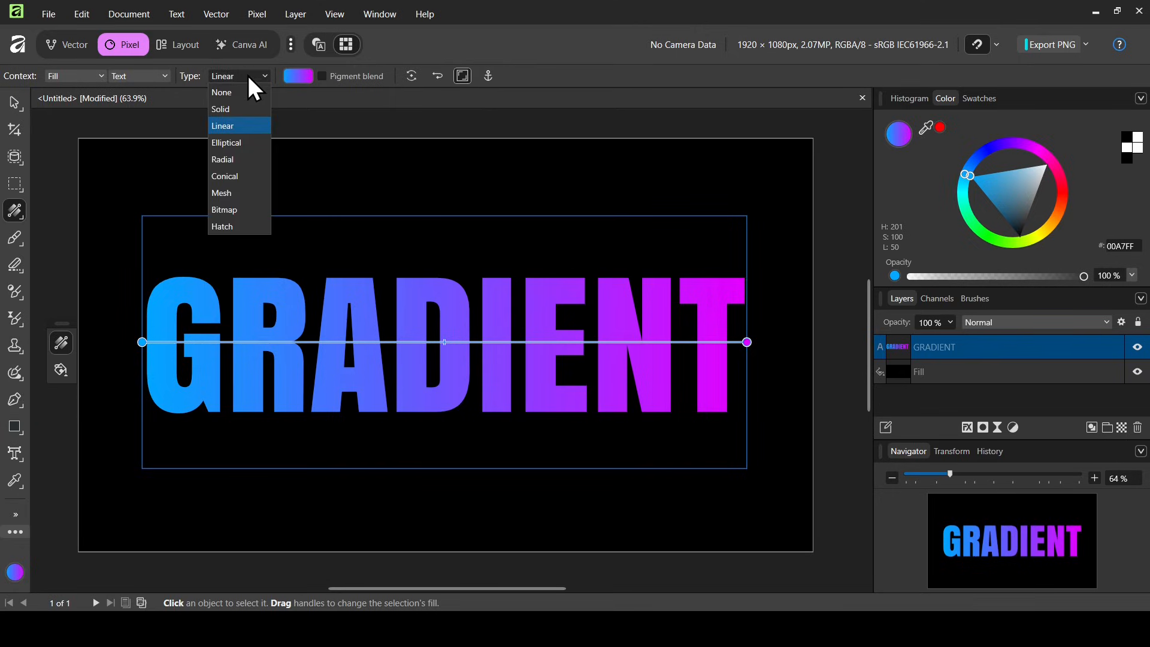
pyautogui.click(234, 143)
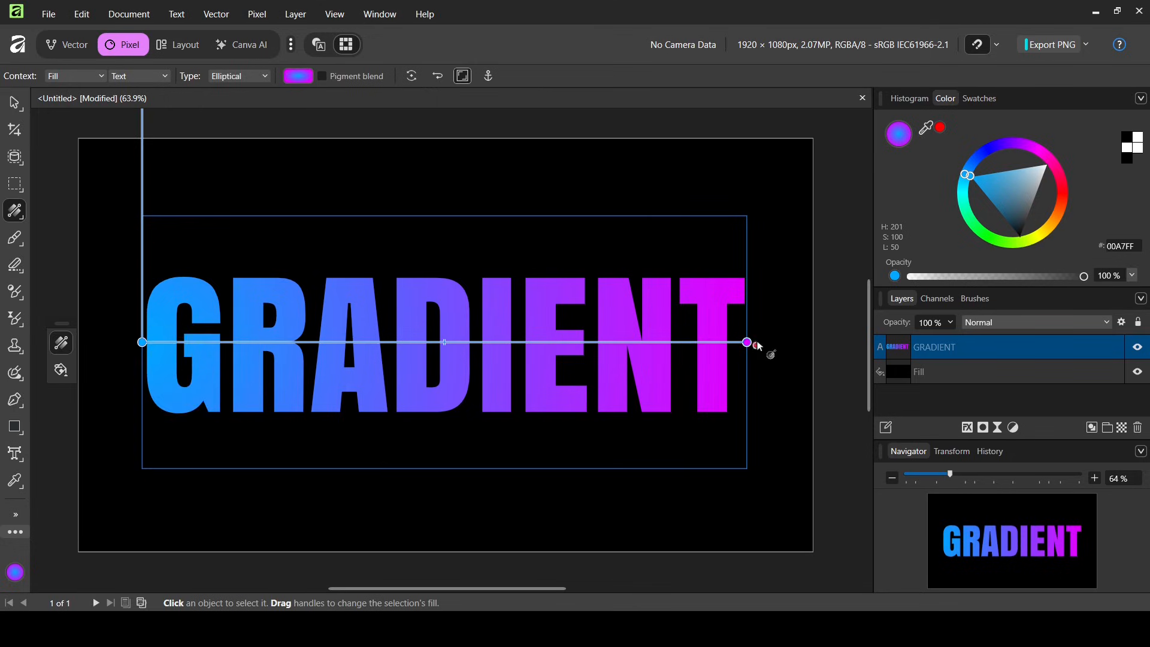
pyautogui.moveTo(747, 342); pyautogui.dragTo(649, 508)
# Step: Change the fill type to Radial, centre the gradient on the letter D and place its end handle on the letter N
pyautogui.click(247, 75)
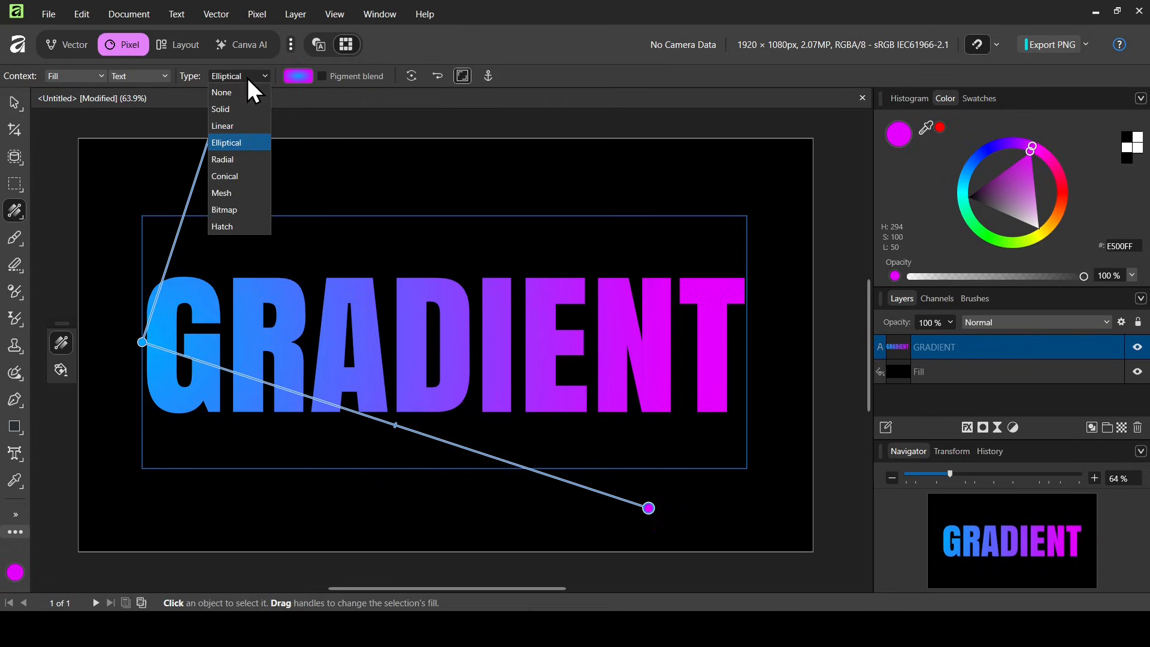
pyautogui.click(232, 160)
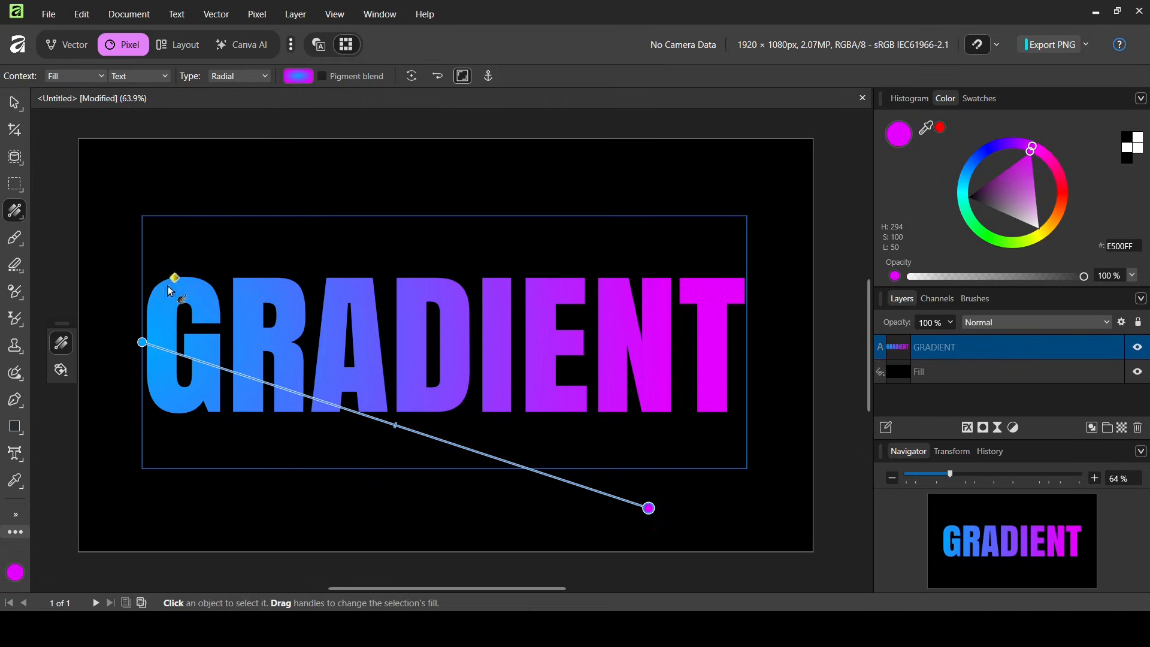
pyautogui.moveTo(142, 342); pyautogui.dragTo(290, 313)
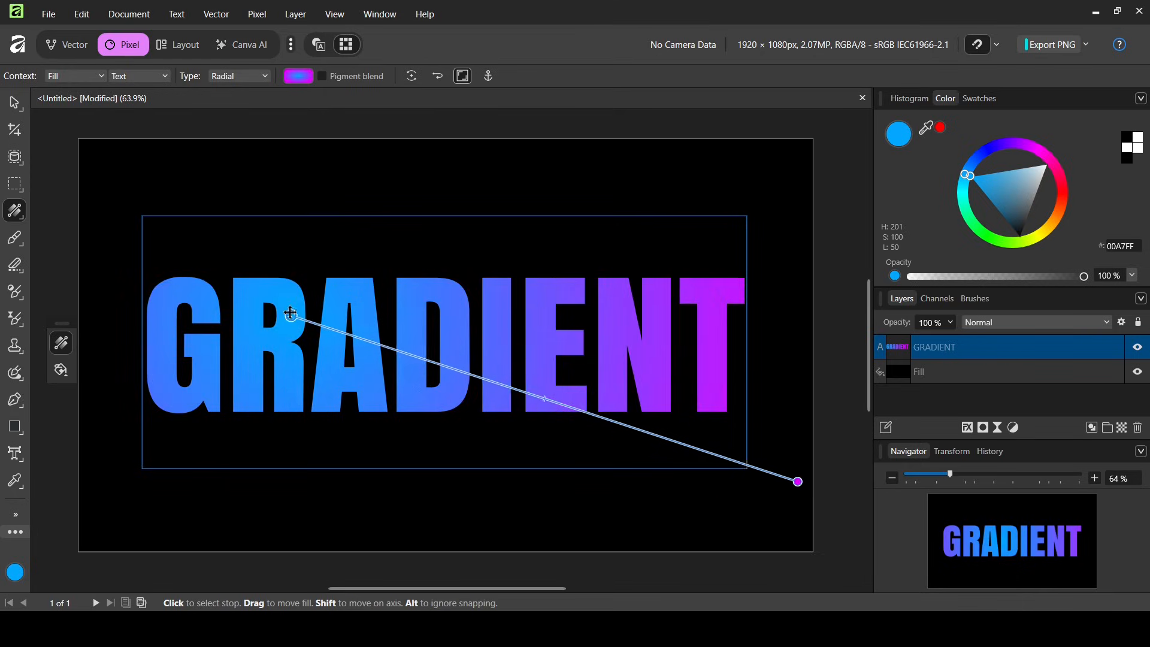
pyautogui.moveTo(797, 481); pyautogui.dragTo(585, 410)
pyautogui.moveTo(290, 316); pyautogui.dragTo(446, 353)
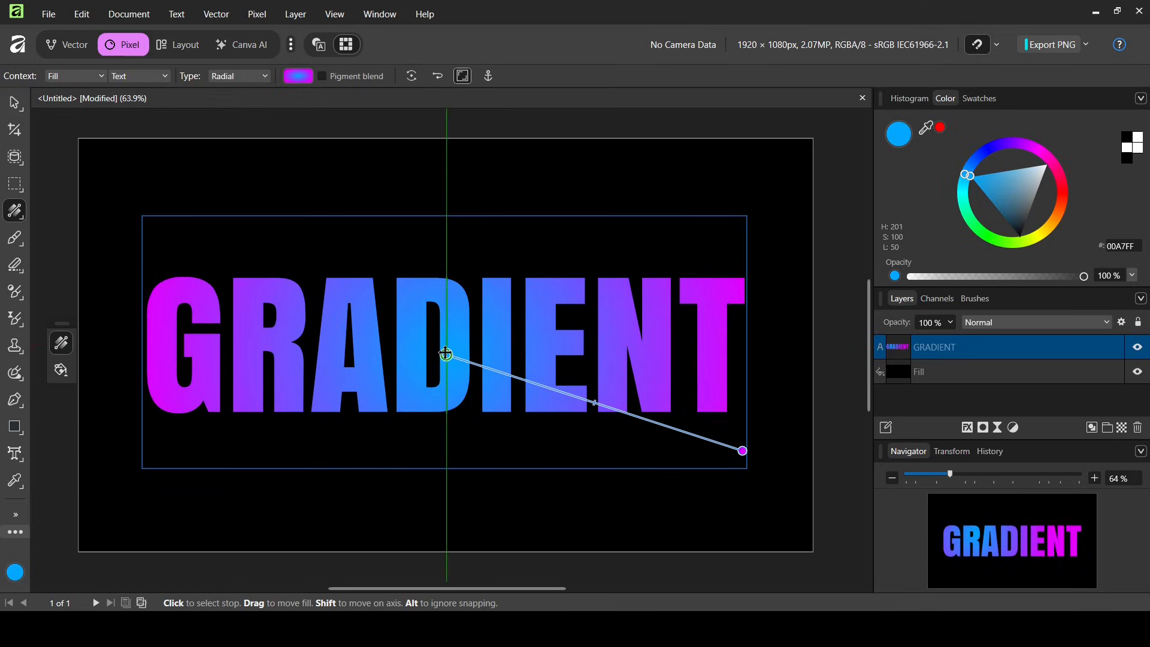
pyautogui.moveTo(743, 451); pyautogui.dragTo(628, 351)
# Step: Try the Conical fill type and rotate the gradient four times through a full turn
pyautogui.click(251, 76)
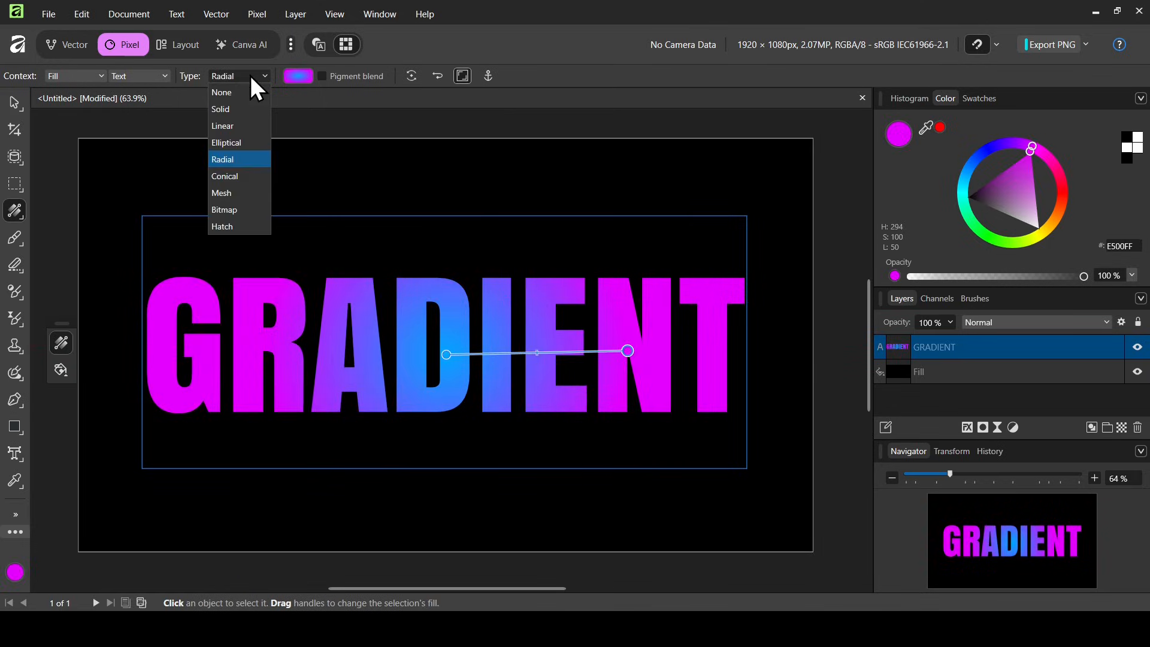
pyautogui.click(232, 180)
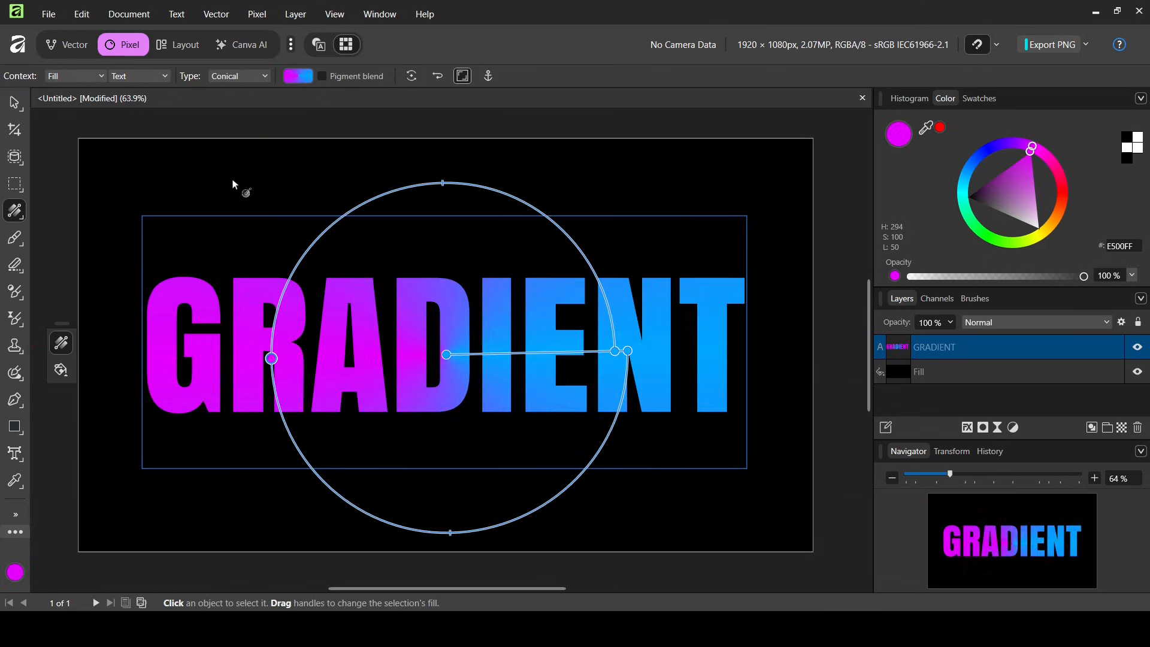
pyautogui.click(408, 77)
pyautogui.click(408, 77)
pyautogui.click(409, 76)
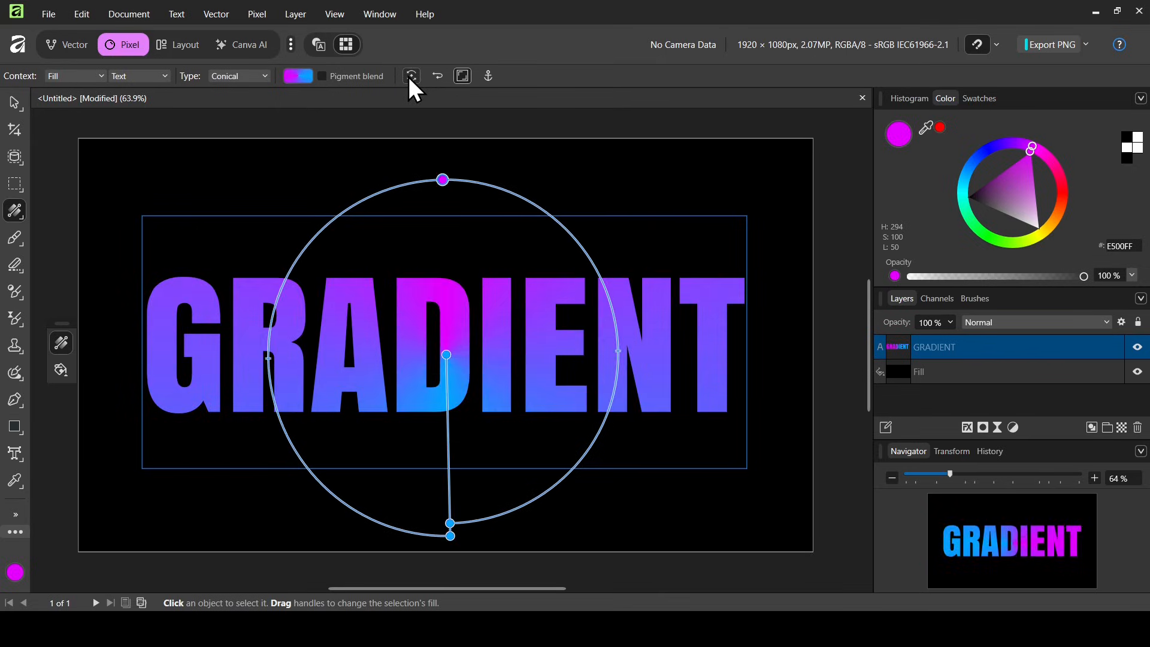
pyautogui.click(411, 76)
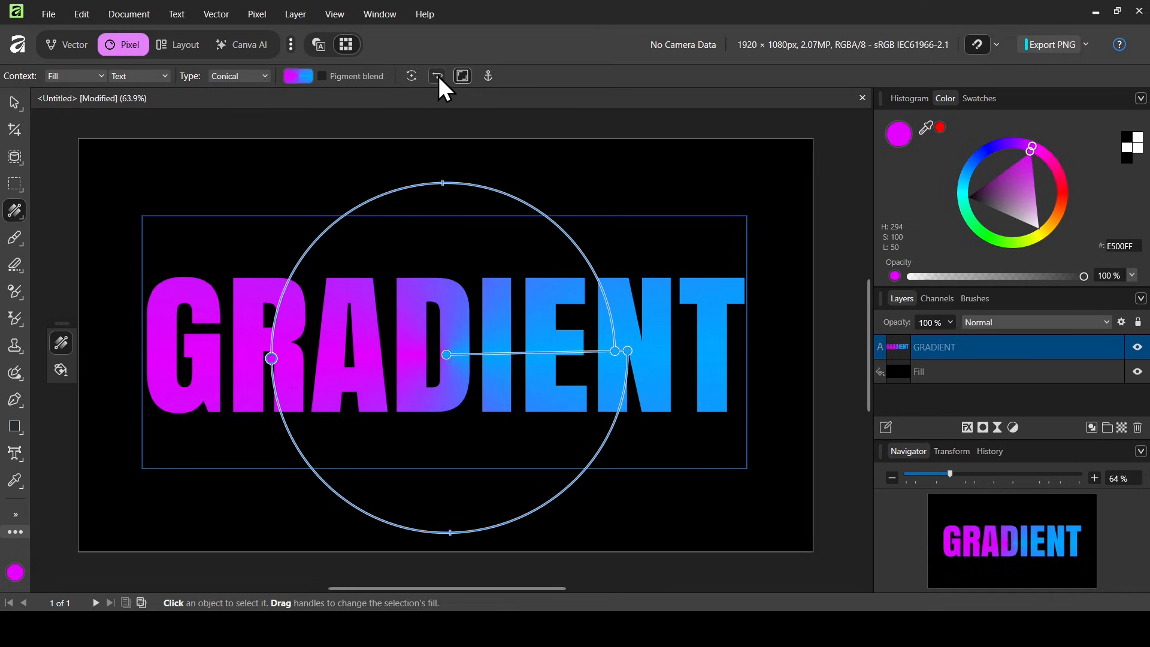
# Step: Set the fill type back to Linear and reverse the gradient twice
pyautogui.click(242, 76)
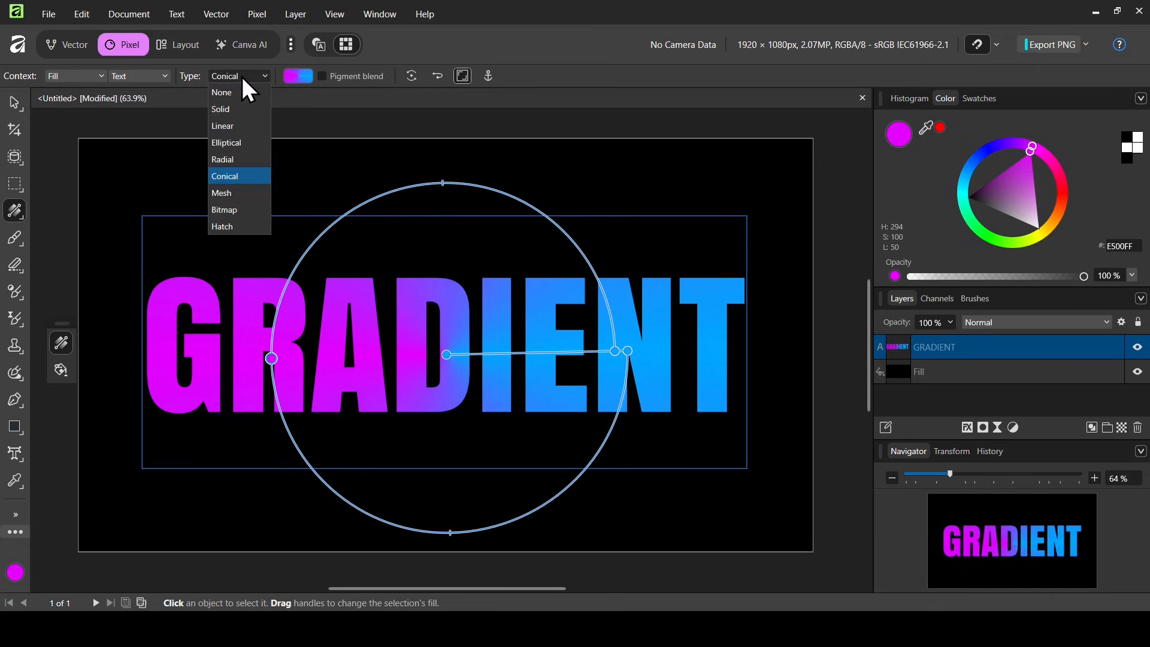
pyautogui.click(233, 126)
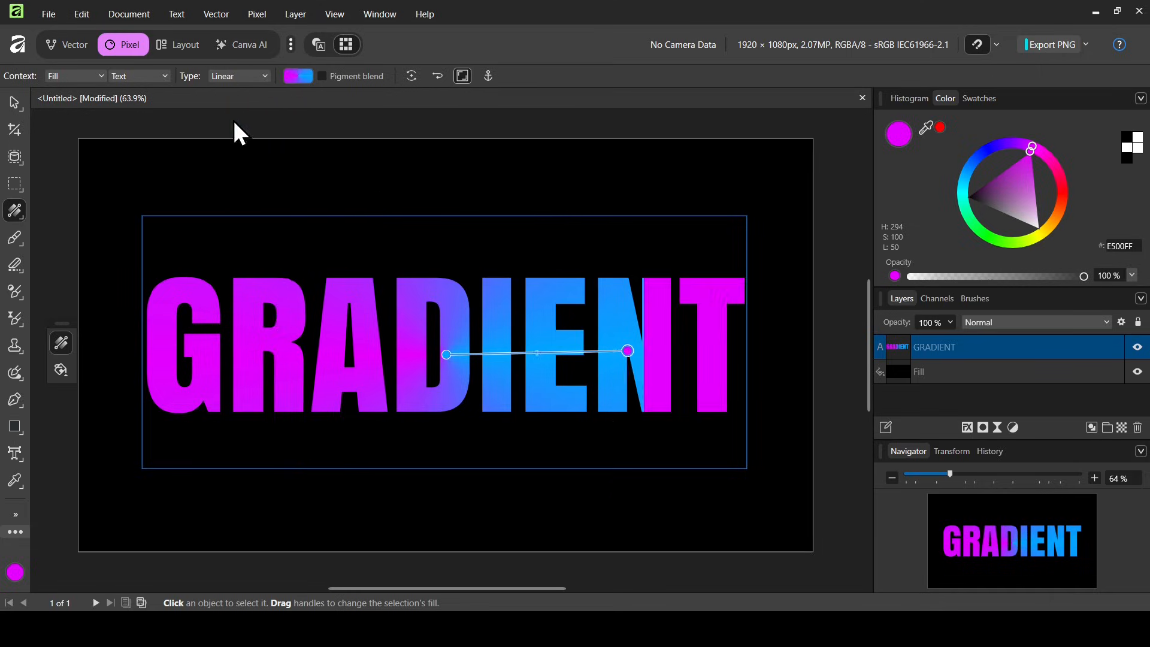
pyautogui.click(441, 78)
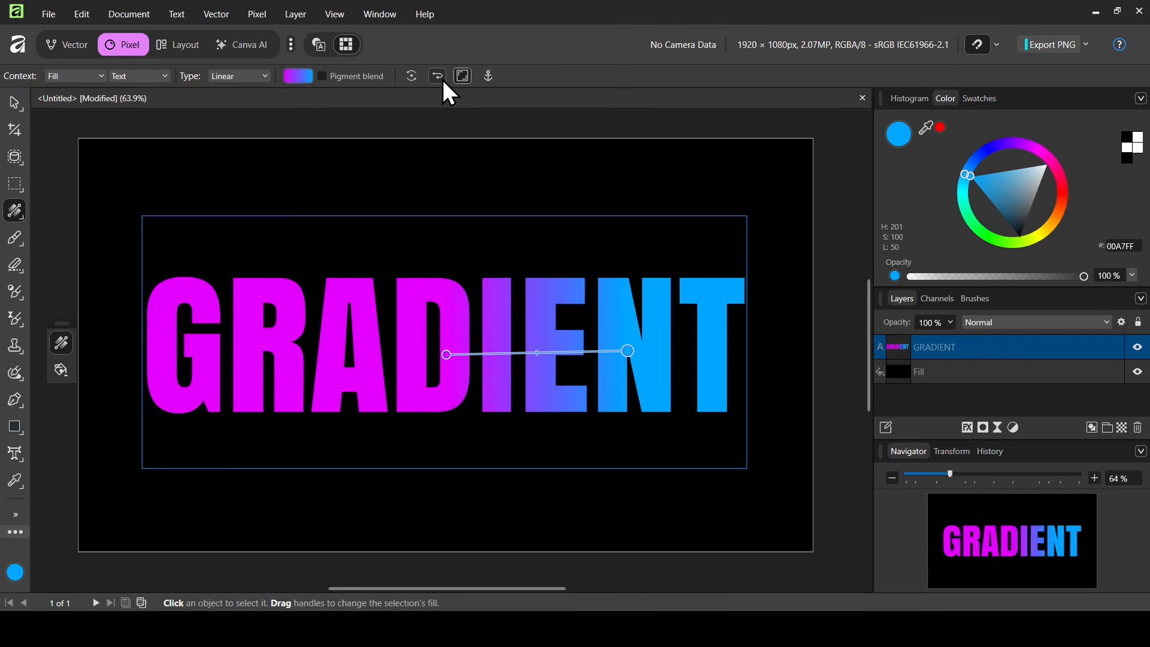
pyautogui.click(443, 81)
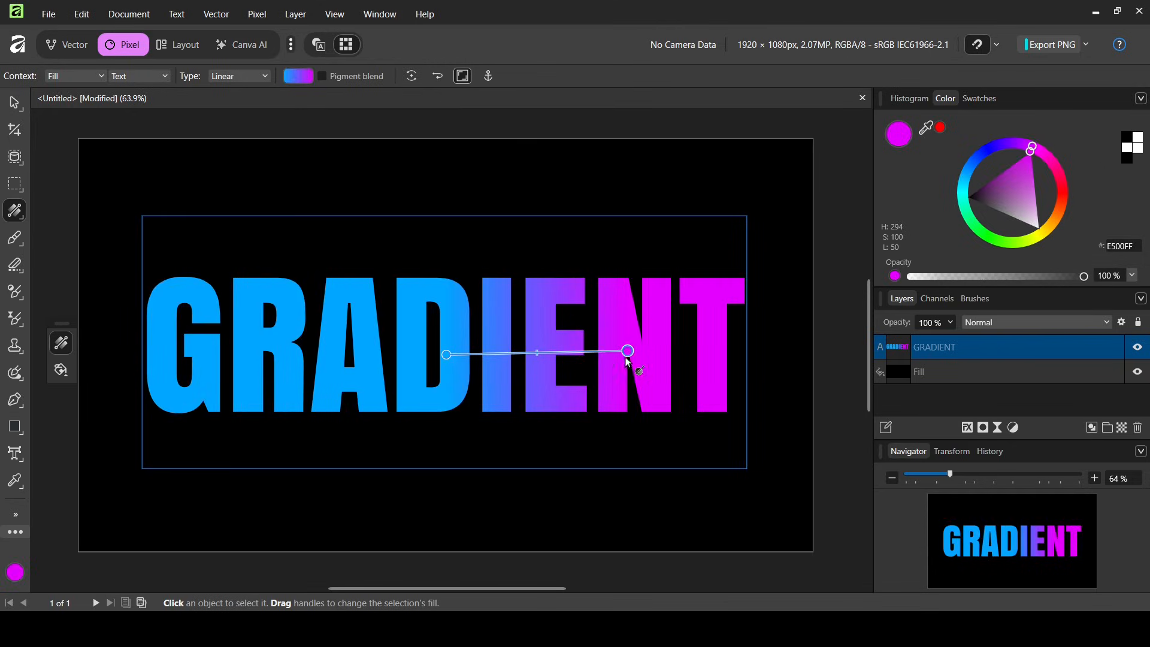